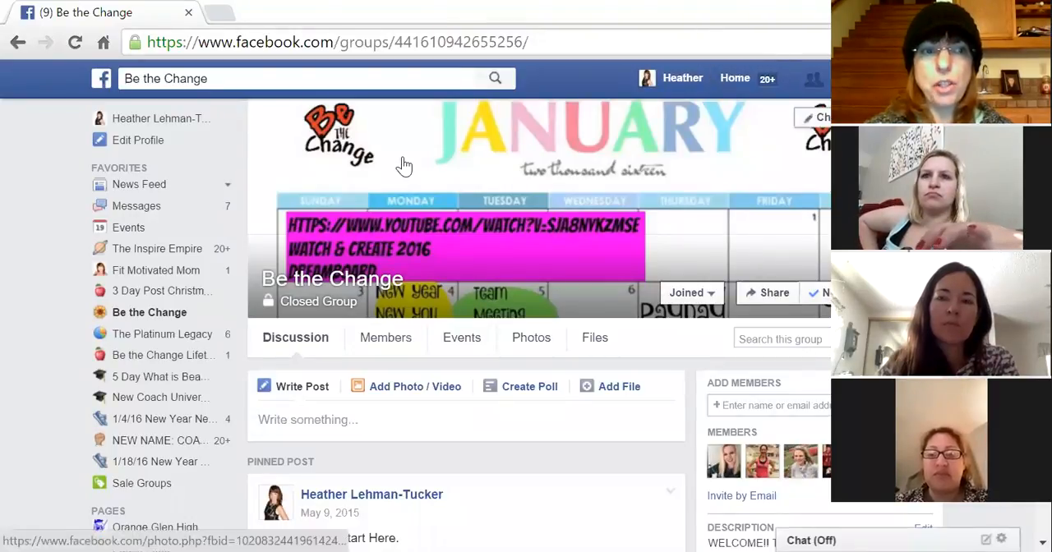
- Open the past hosted event "It's Your Time!! 21 Days to a More Fit & Fabulous You INVITE" from Events
left_click(128, 228)
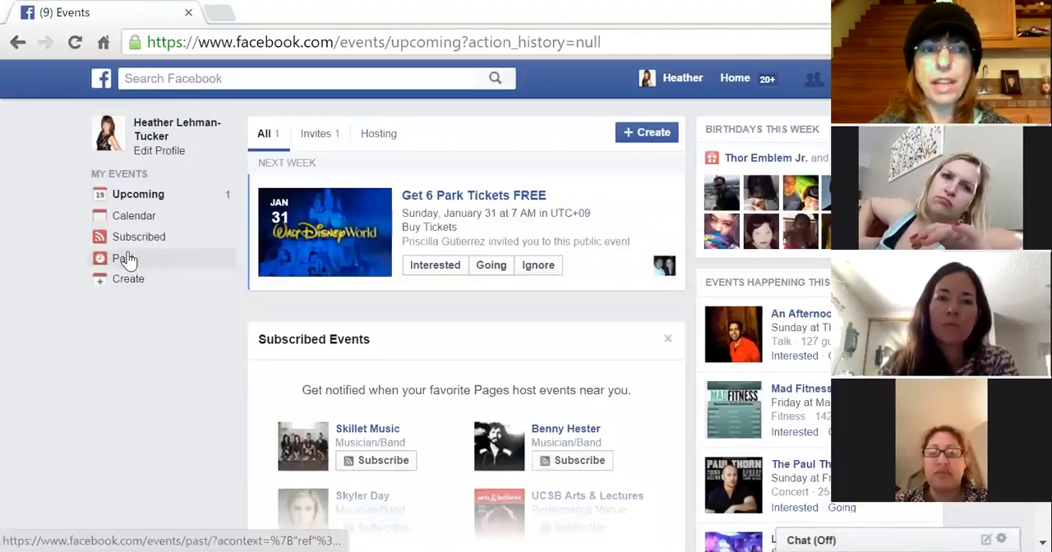
left_click(125, 259)
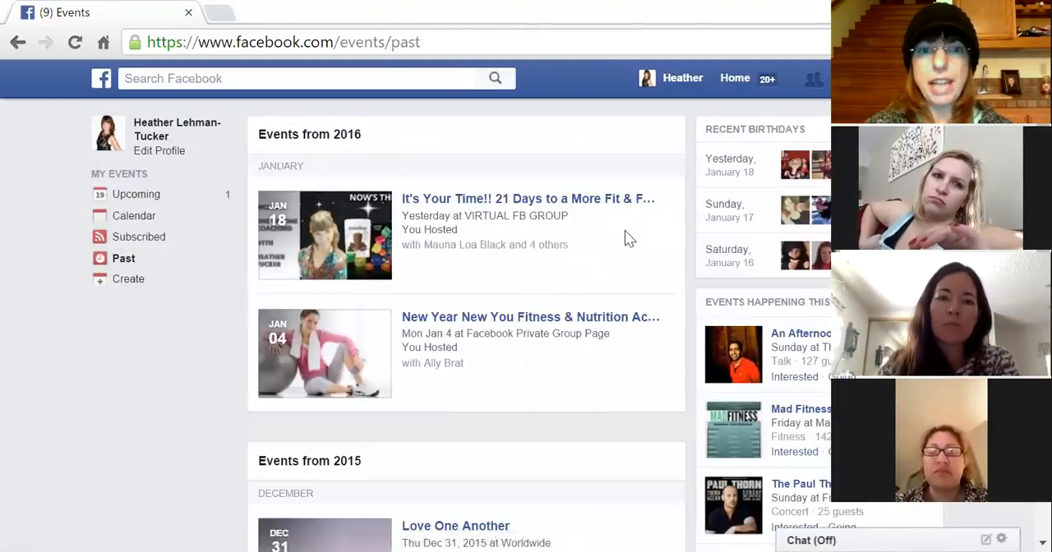
left_click(612, 200)
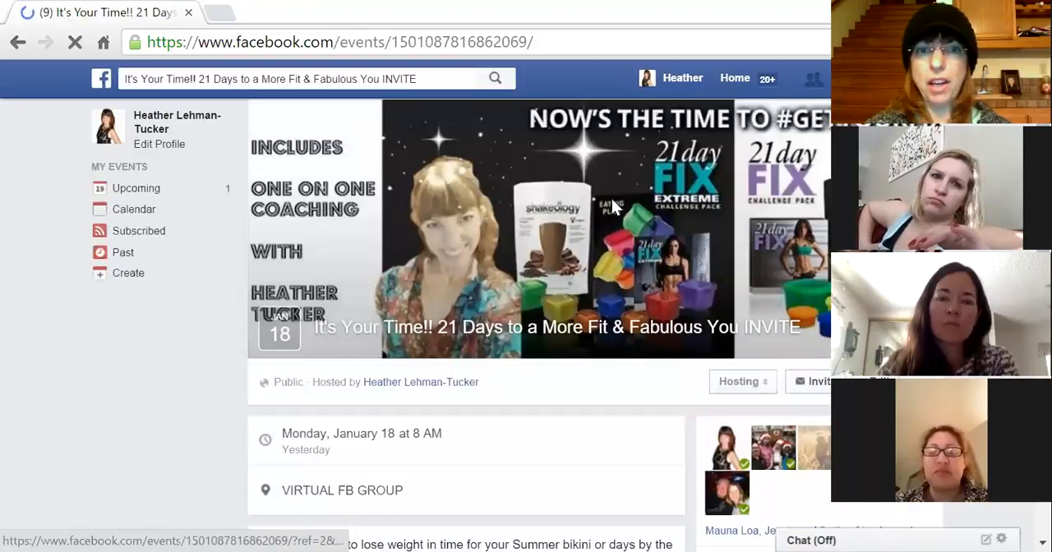
- Expand the event's full description and copy the whole description text
scroll(440, 475, "down", 5)
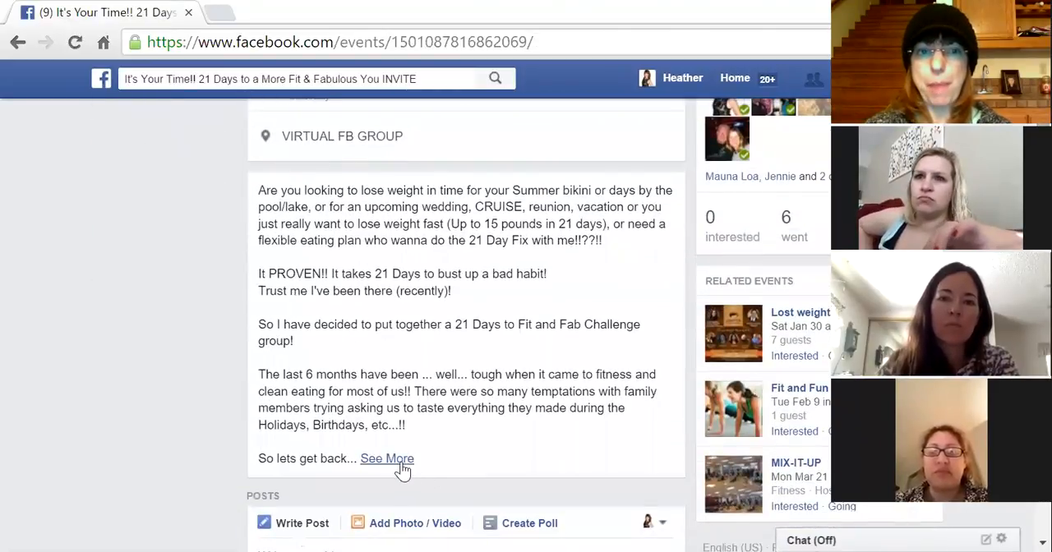
left_click(400, 460)
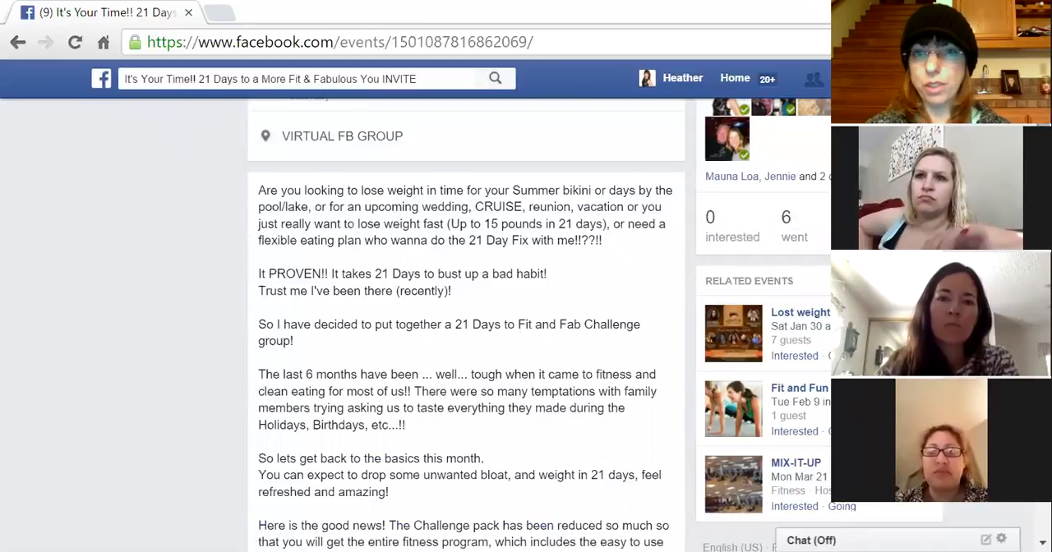
scroll(466, 327, "down", 4)
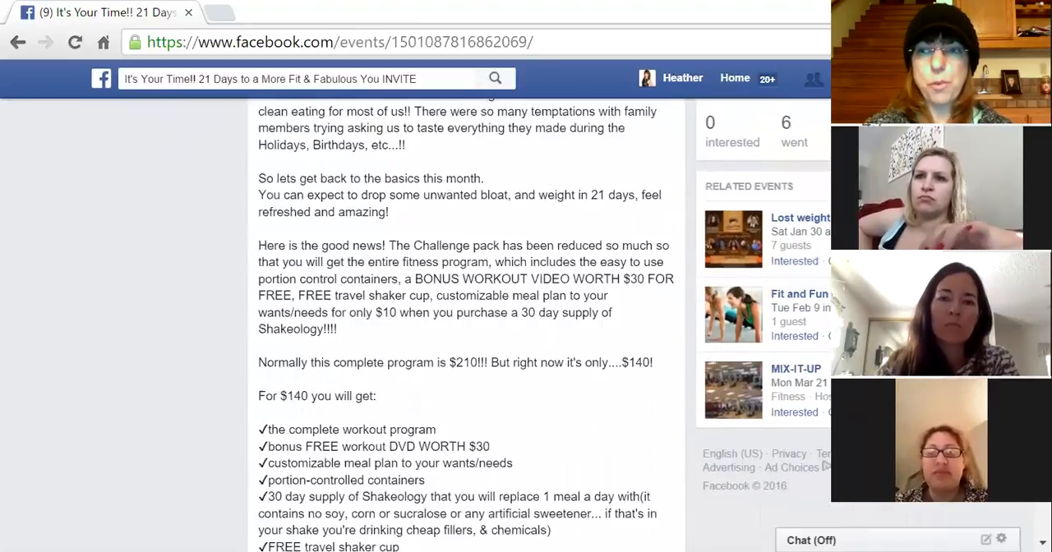
scroll(343, 276, "up", 5)
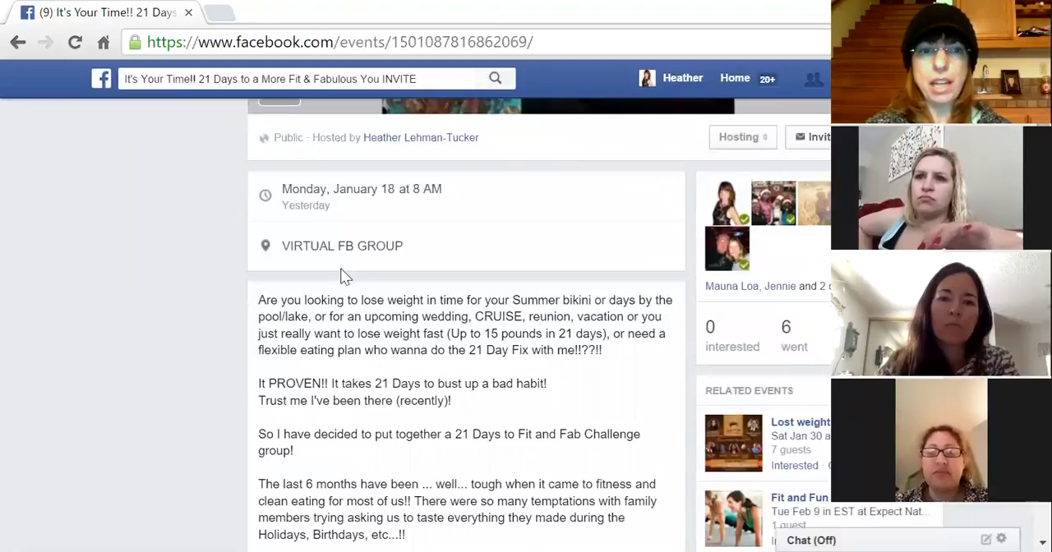
left_click_drag(260, 300, 316, 424)
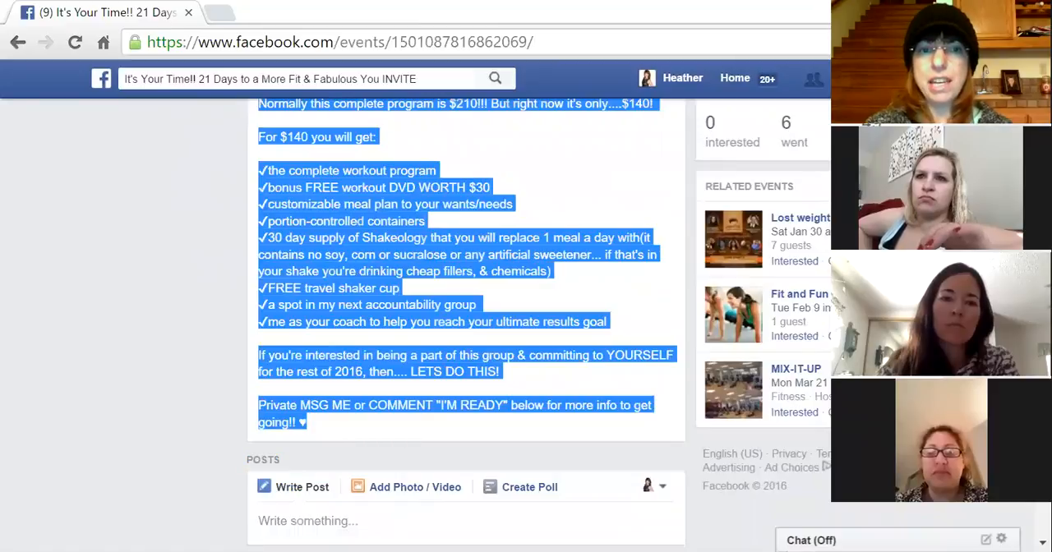
right_click(291, 274)
left_click(356, 296)
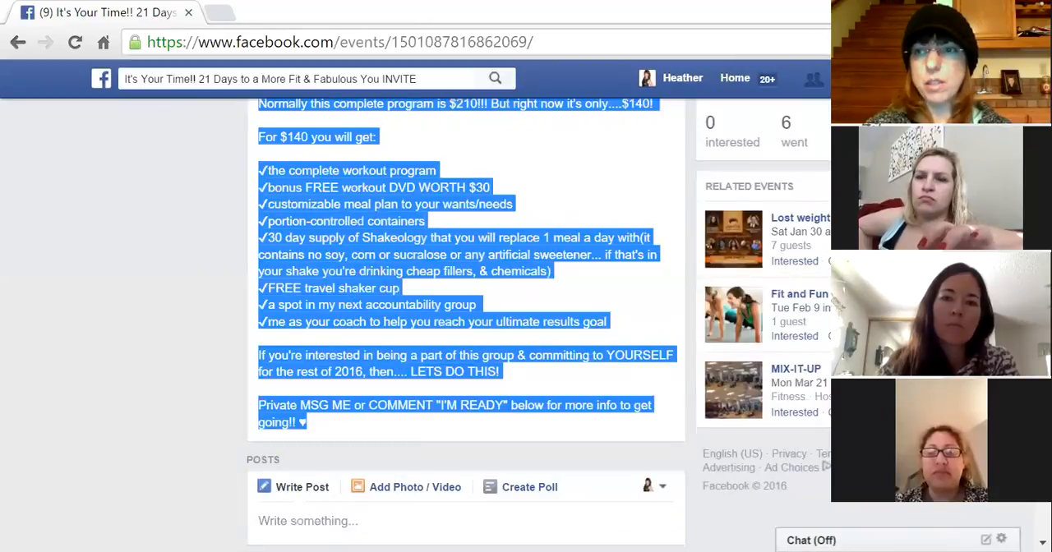
left_click(17, 42)
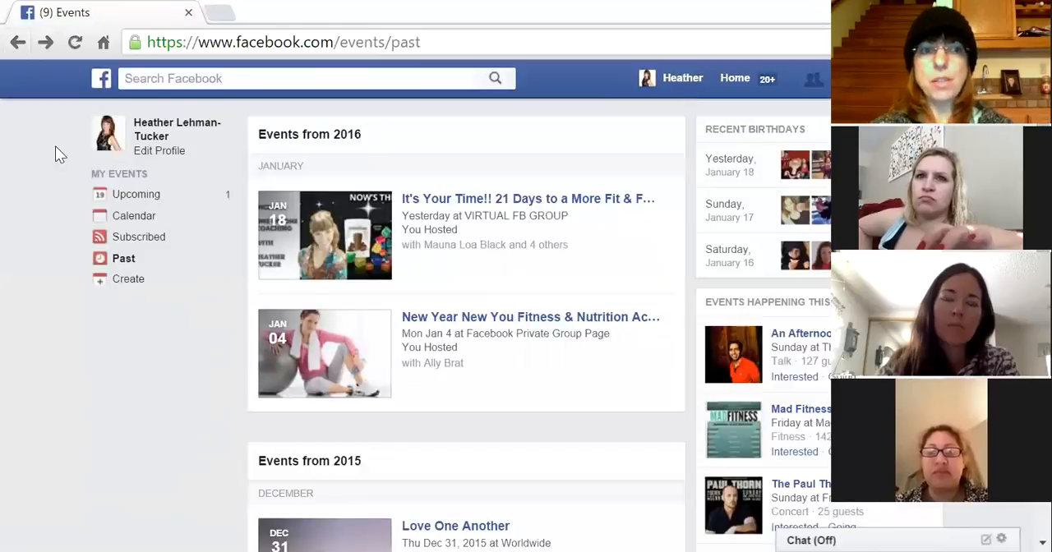
left_click(129, 280)
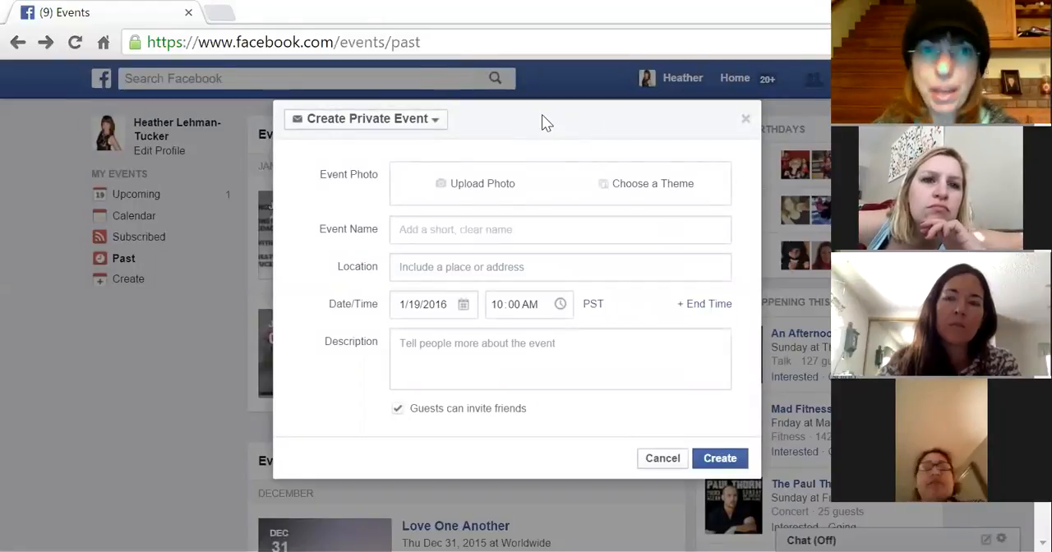
left_click(670, 458)
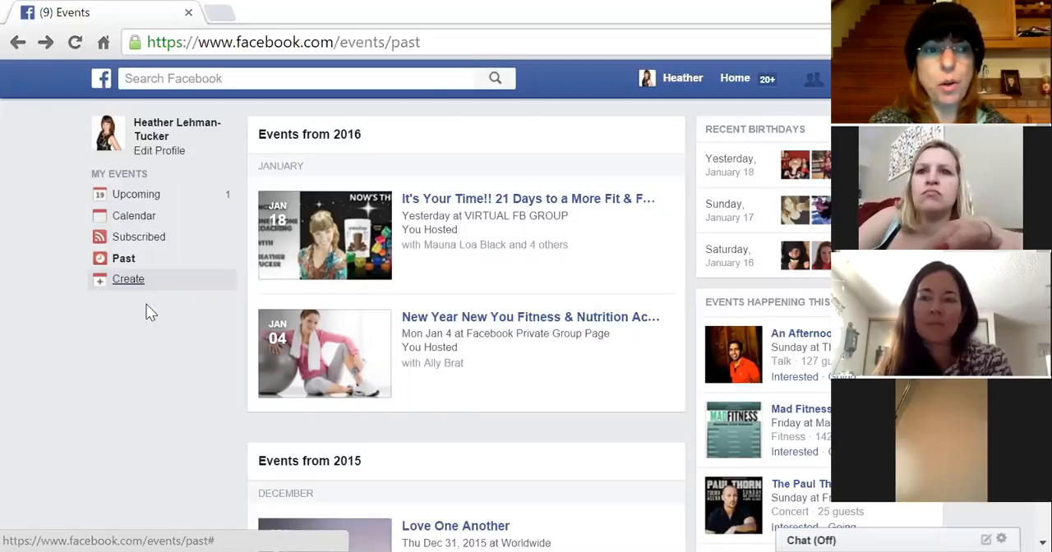
- Start creating a new public event from Events and set its host to the personal profile
left_click(726, 79)
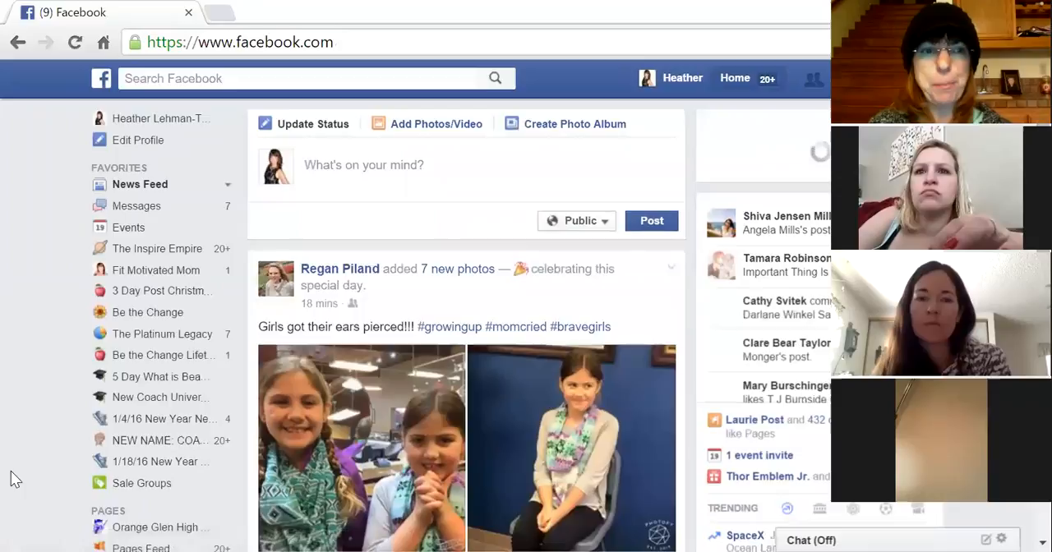
left_click(128, 228)
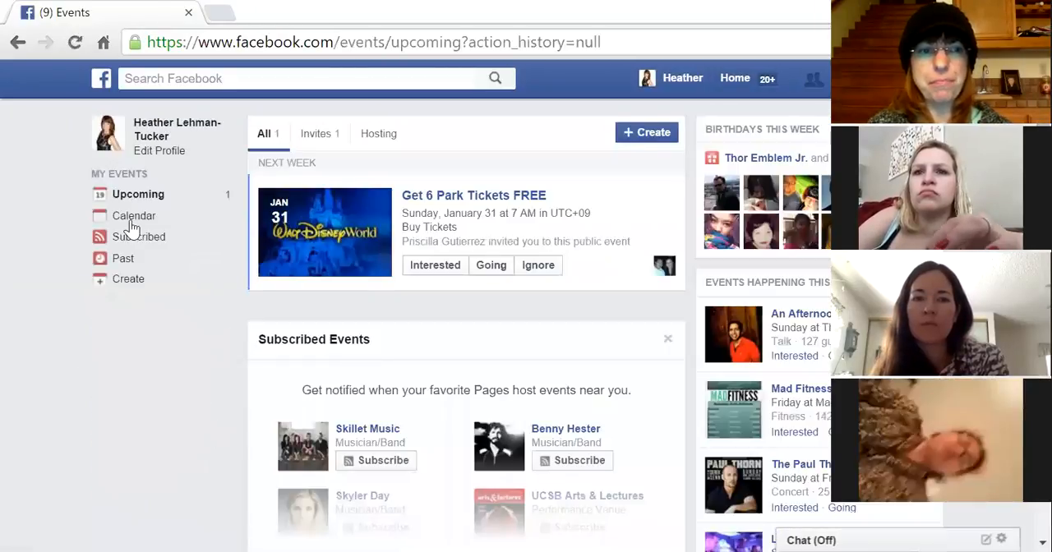
left_click(142, 281)
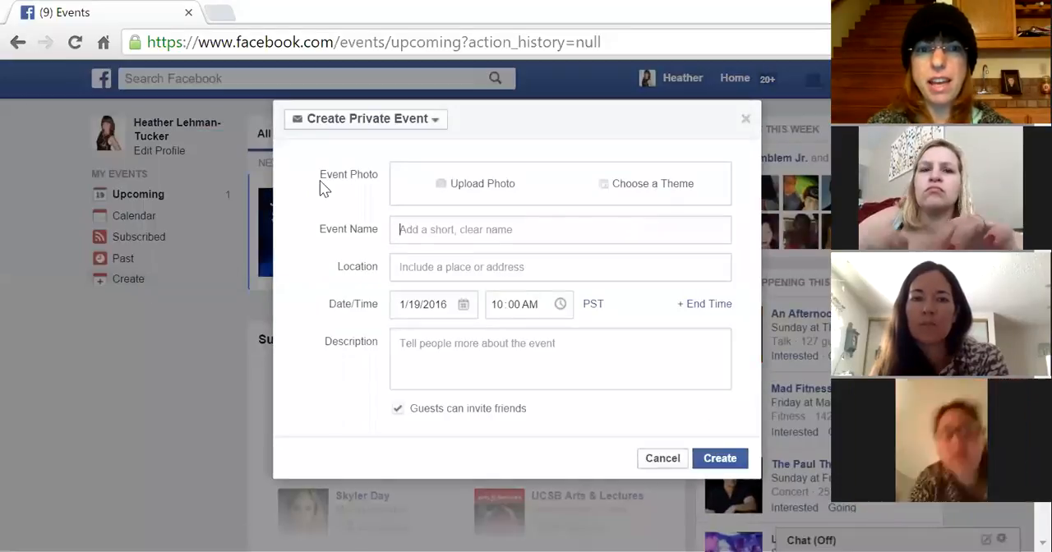
left_click(435, 123)
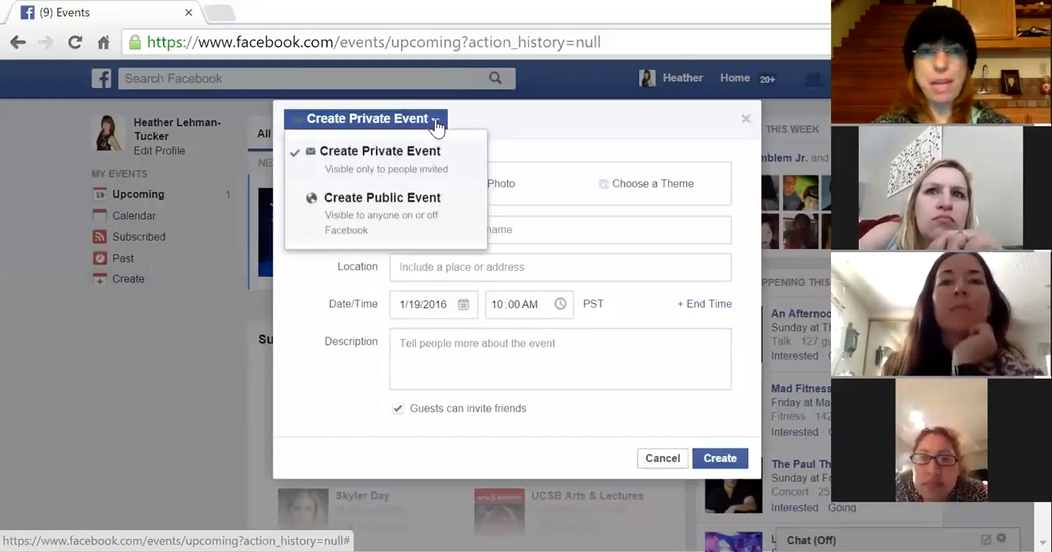
left_click(417, 217)
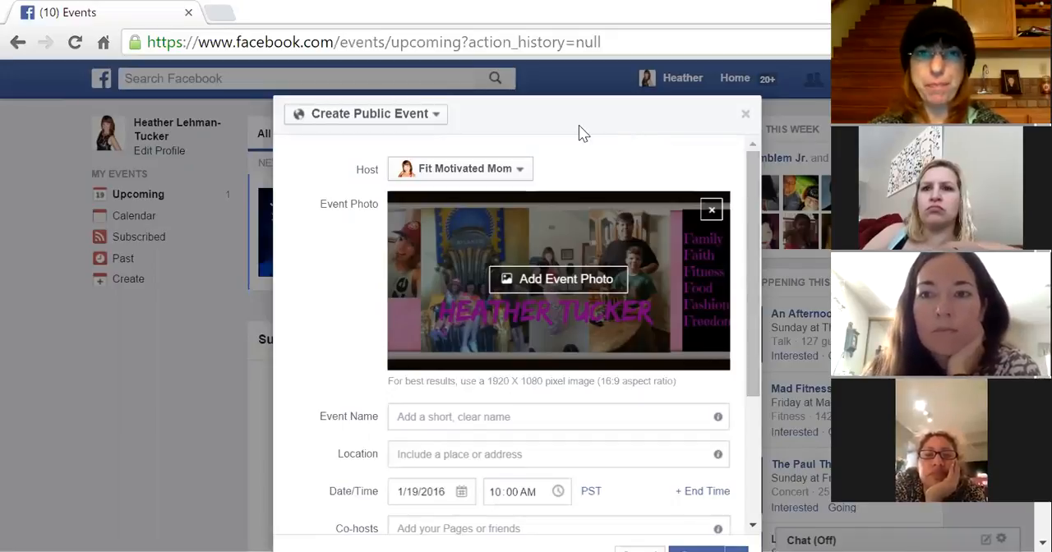
left_click(521, 170)
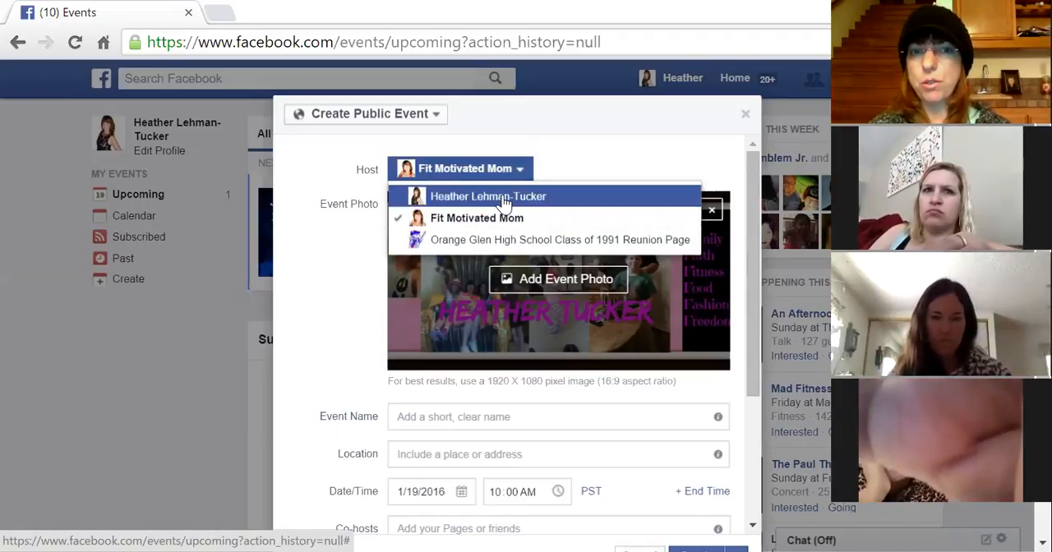
left_click(504, 202)
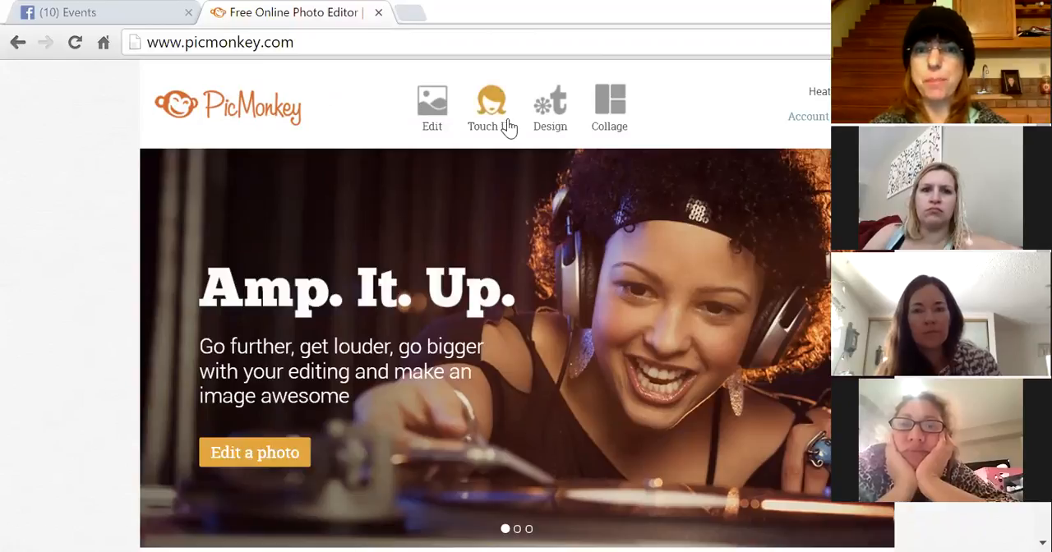
- Switch to PicMonkey and start a new design on a Facebook cover canvas
left_click(603, 138)
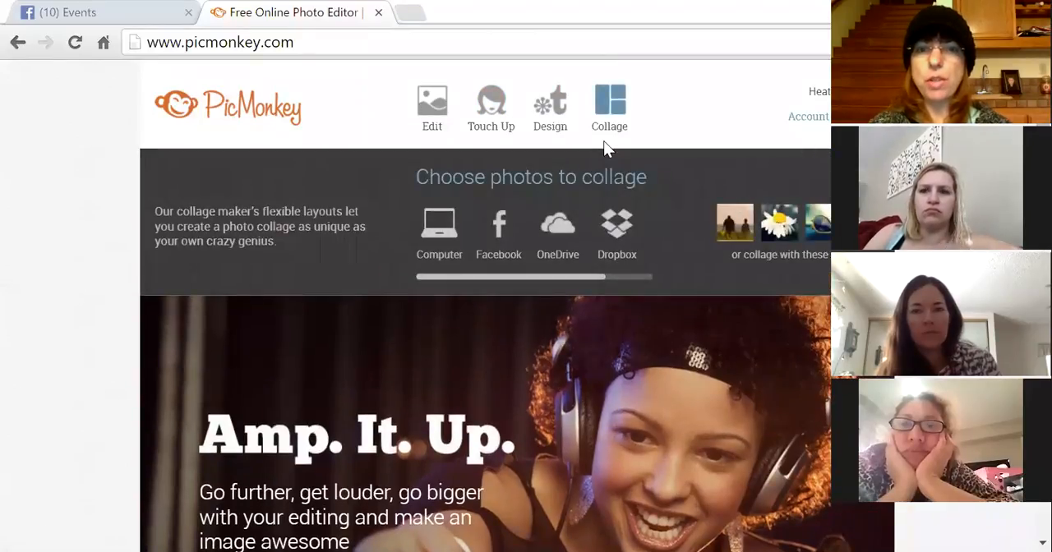
left_click(554, 107)
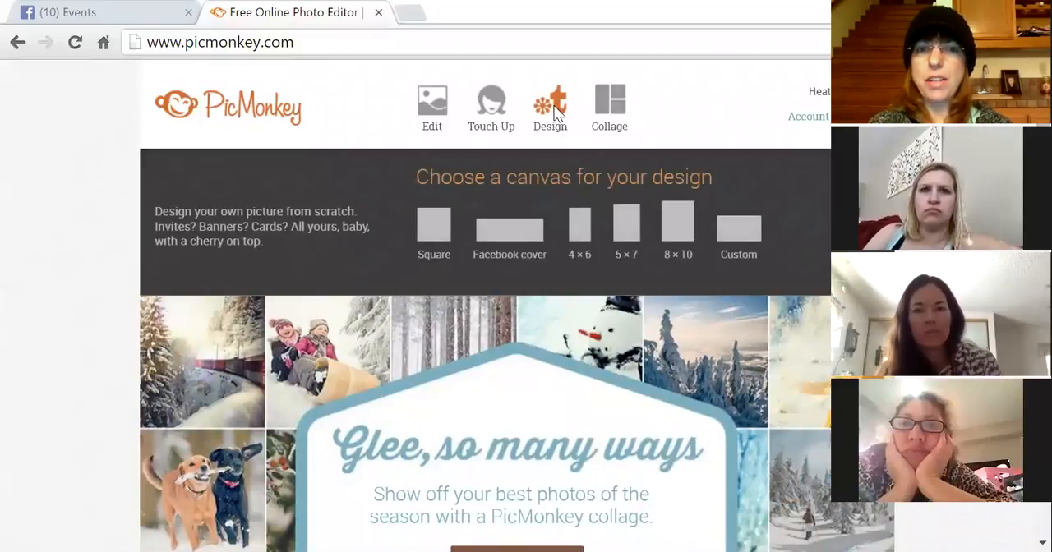
left_click(520, 236)
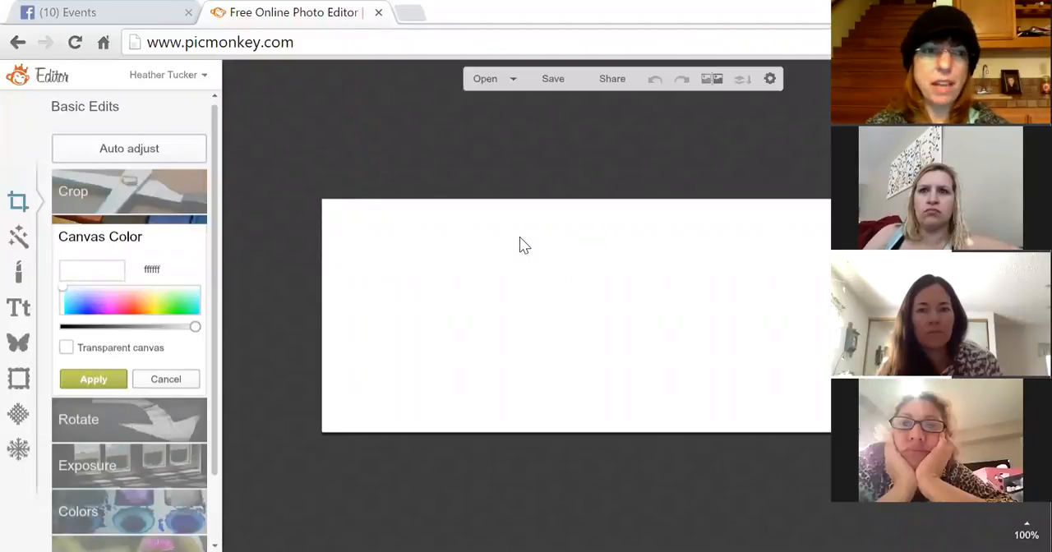
- Try making the canvas color transparent, then cancel the change
left_click(66, 348)
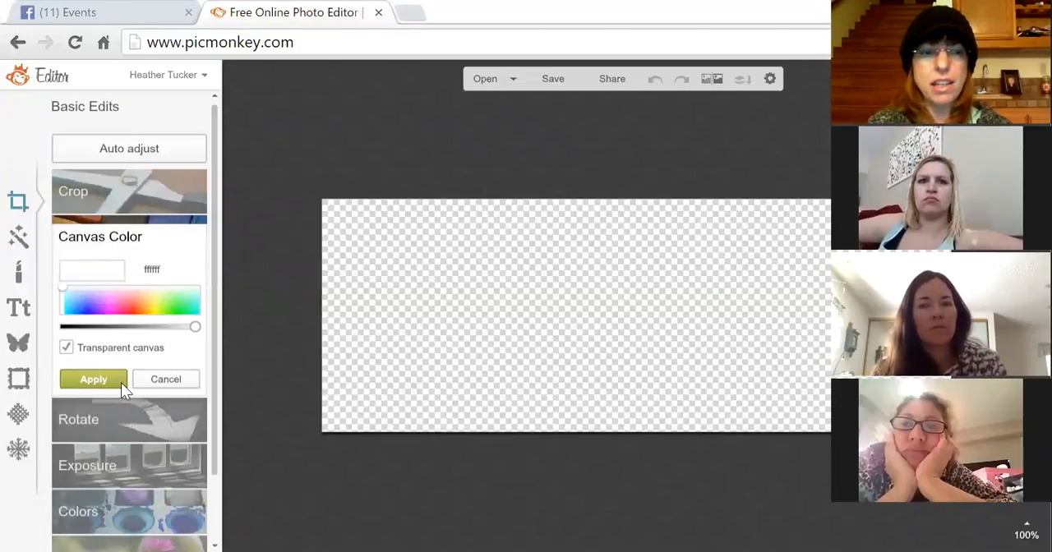
left_click(166, 381)
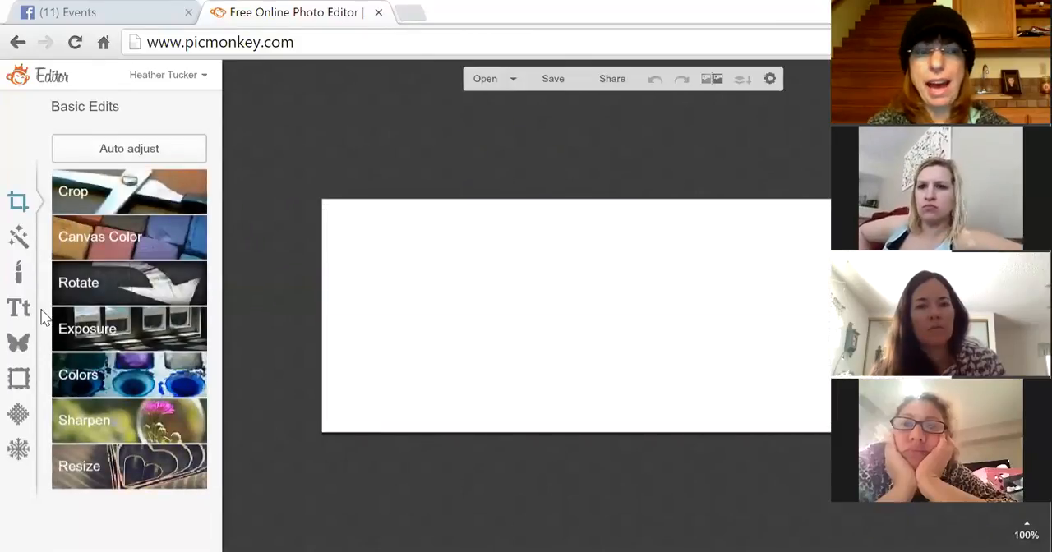
- Start adding your own overlay image from the computer, opening the Desktop folder
left_click(20, 346)
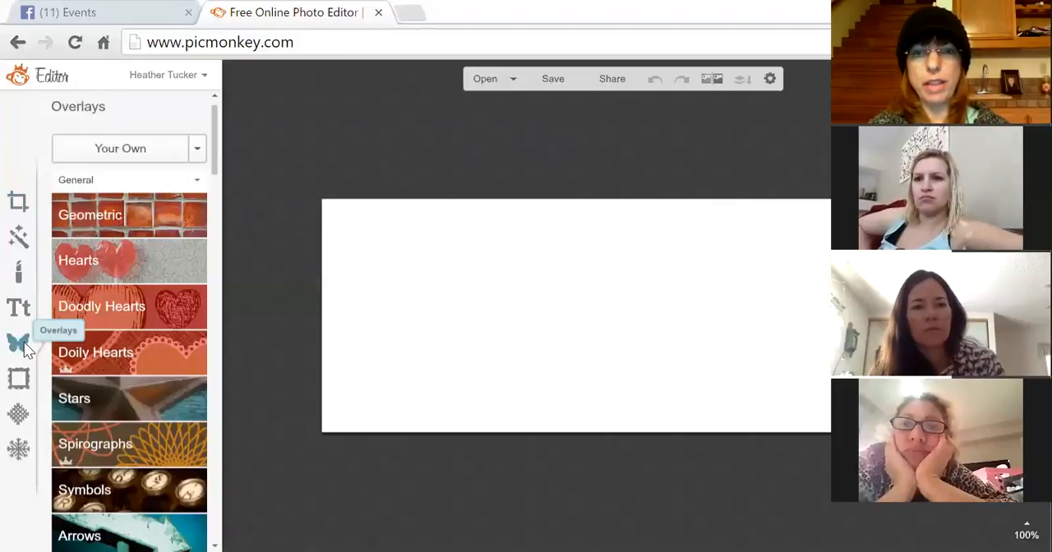
left_click(197, 151)
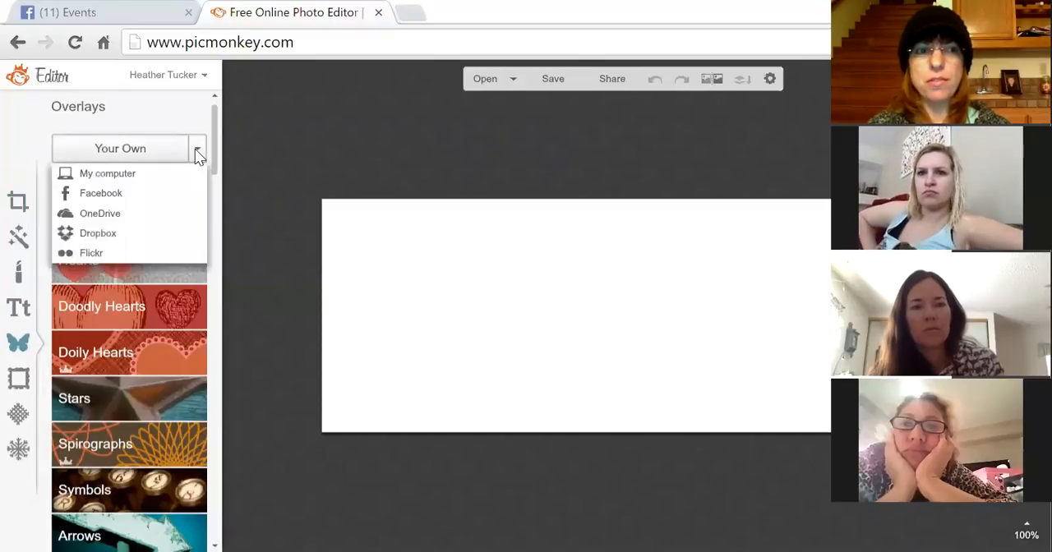
left_click(126, 174)
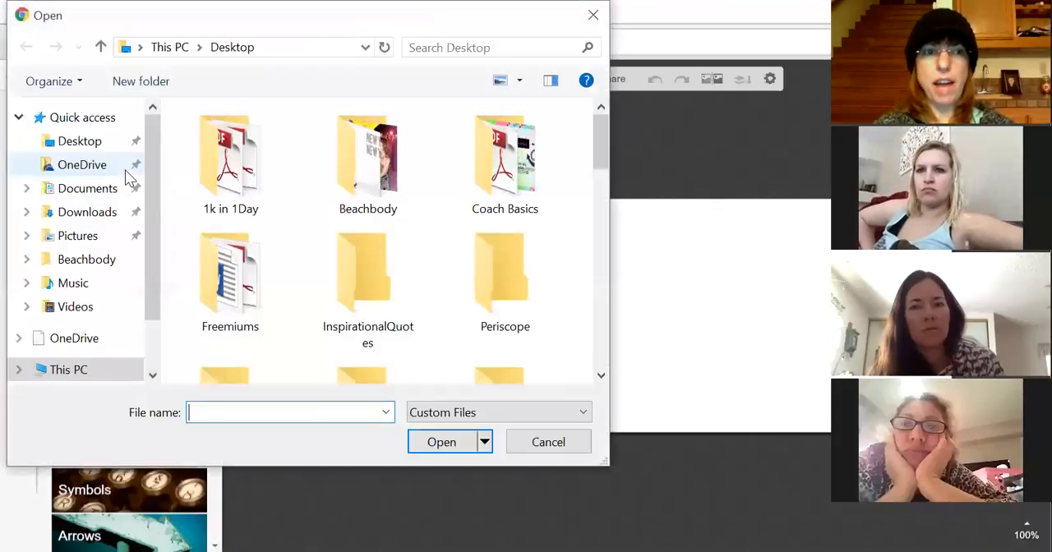
left_click(89, 141)
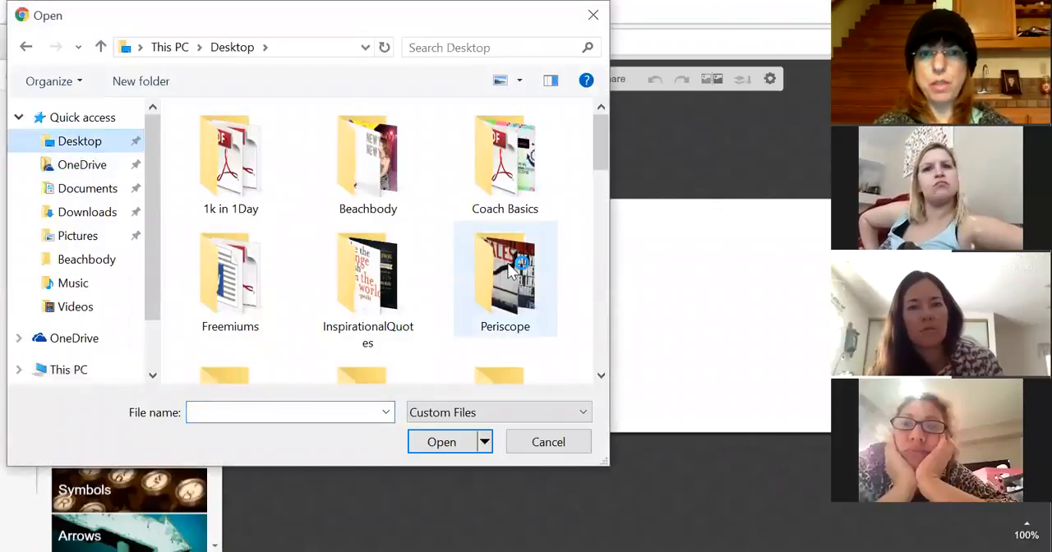
- Add a photo collage from the Desktop as an overlay, then delete it from the canvas
scroll(600, 376, "down", 5)
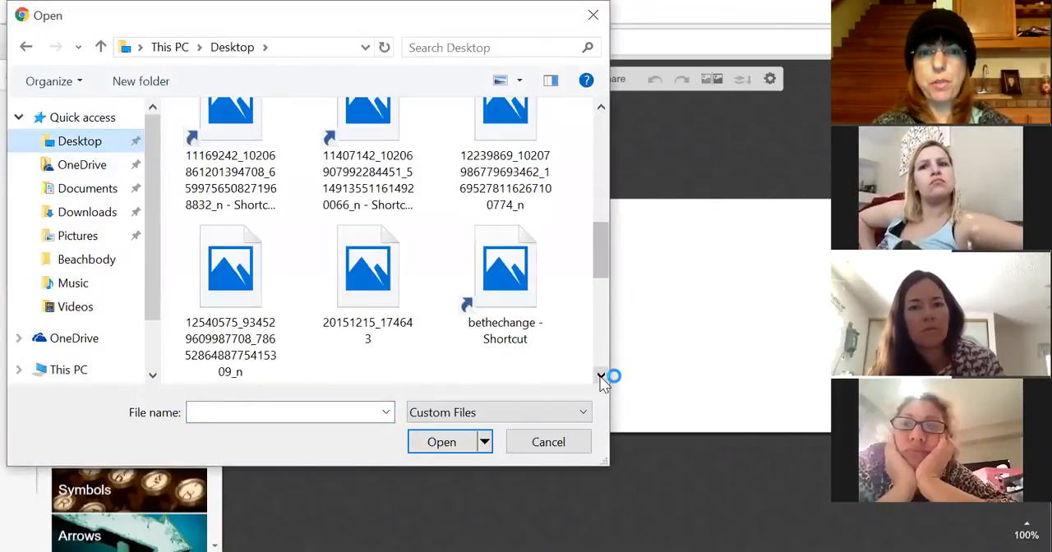
left_click_drag(599, 256, 599, 144)
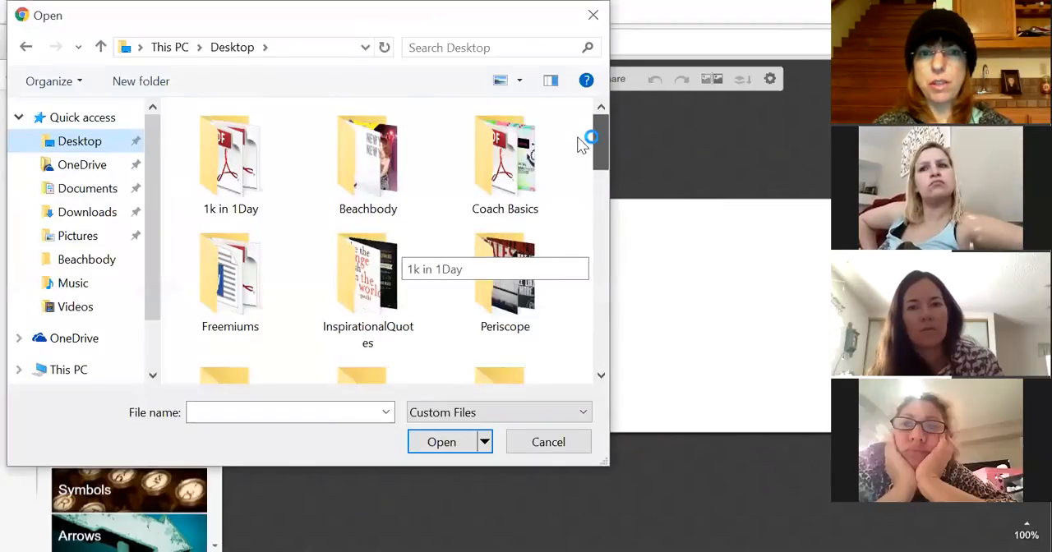
scroll(600, 375, "down", 2)
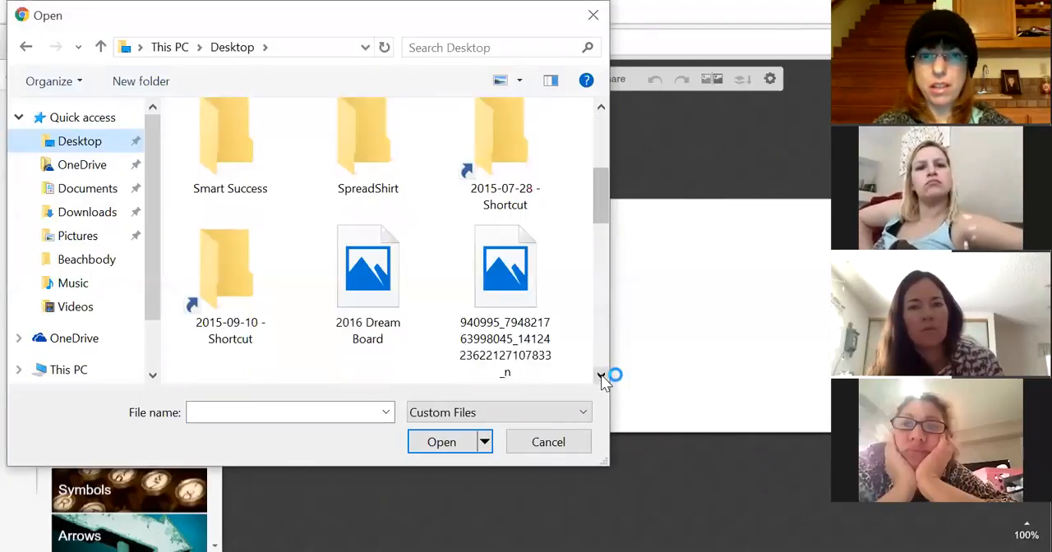
scroll(601, 374, "down", 1)
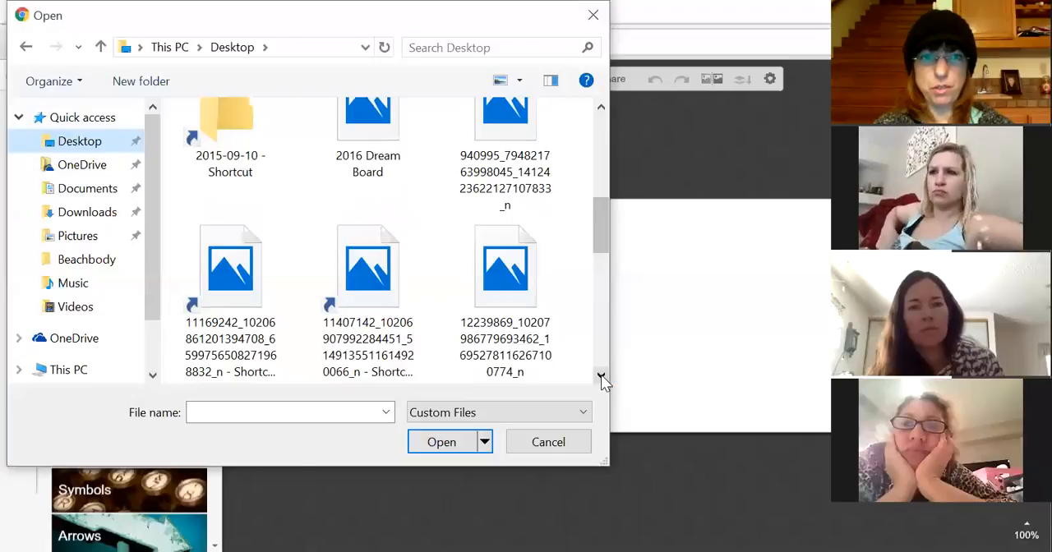
scroll(600, 374, "down", 1)
scroll(601, 374, "down", 1)
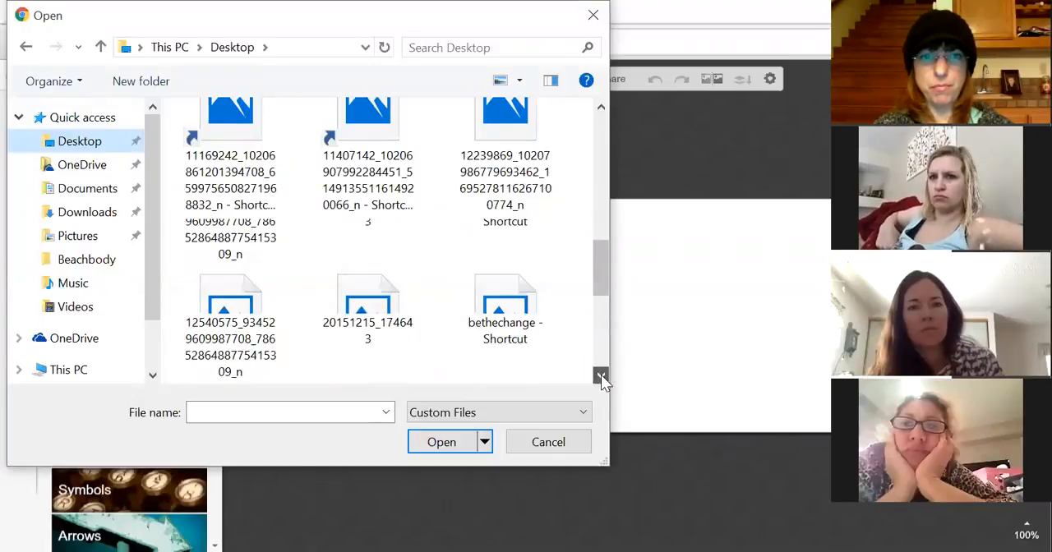
scroll(601, 374, "down", 3)
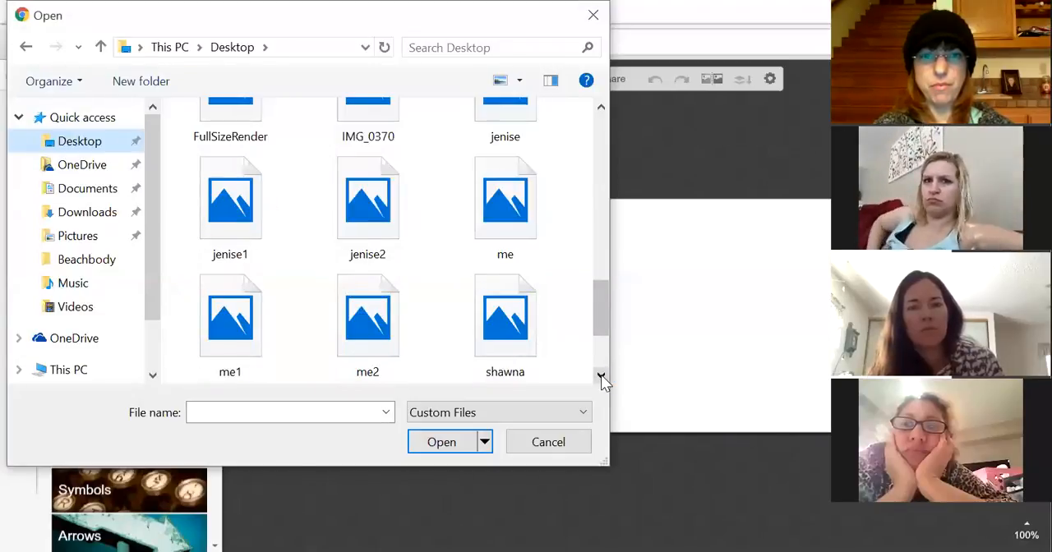
left_click_drag(600, 346, 603, 214)
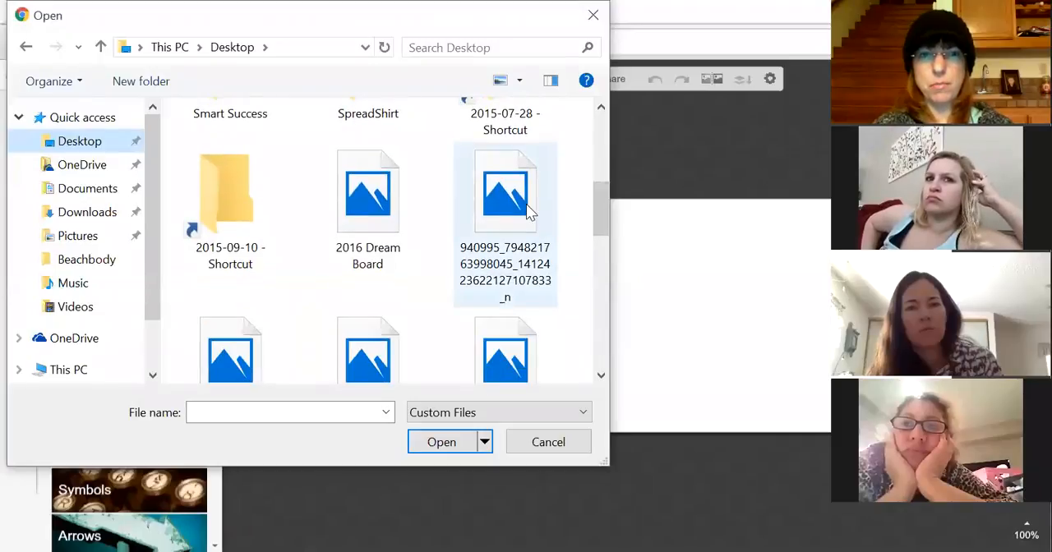
left_click_drag(606, 207, 600, 237)
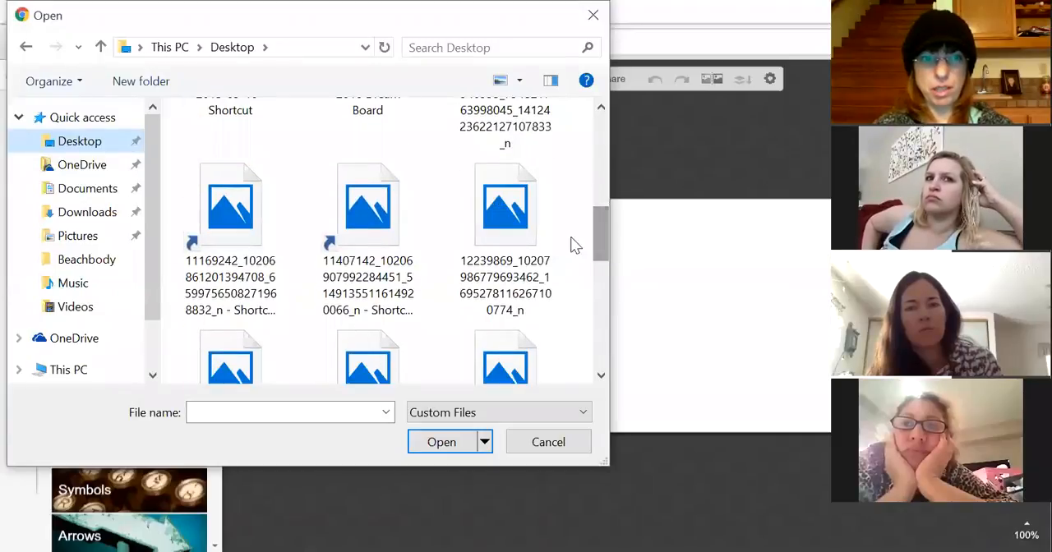
left_click(433, 448)
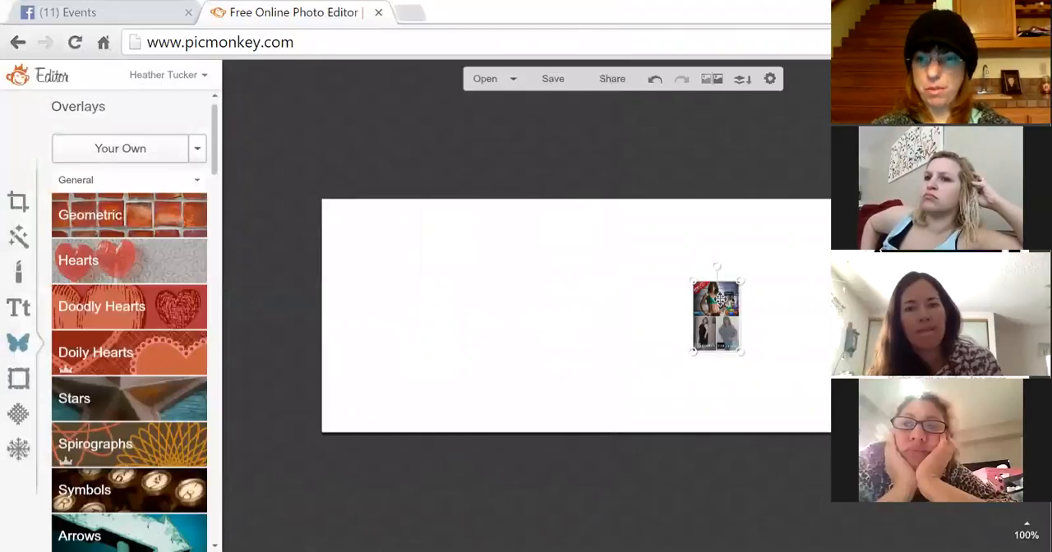
left_click(631, 358)
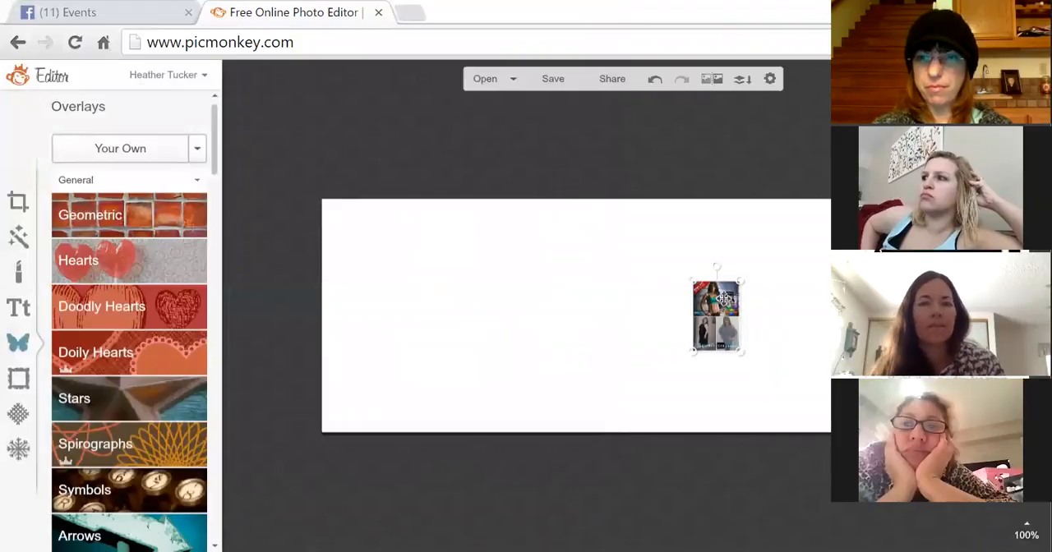
key("Delete")
- Add the 21 Day Fix promo image from the Desktop as your own overlay
left_click(199, 150)
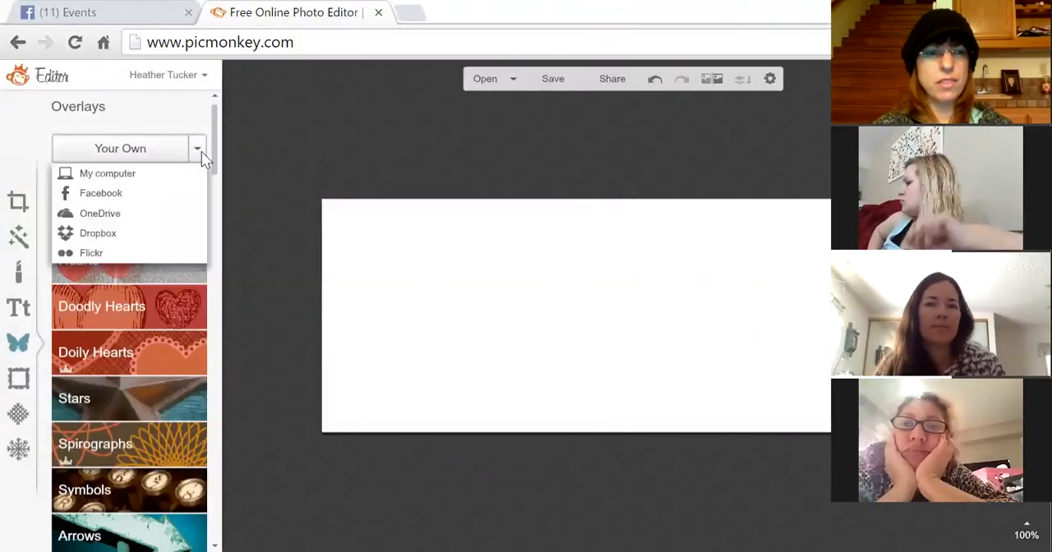
left_click(182, 173)
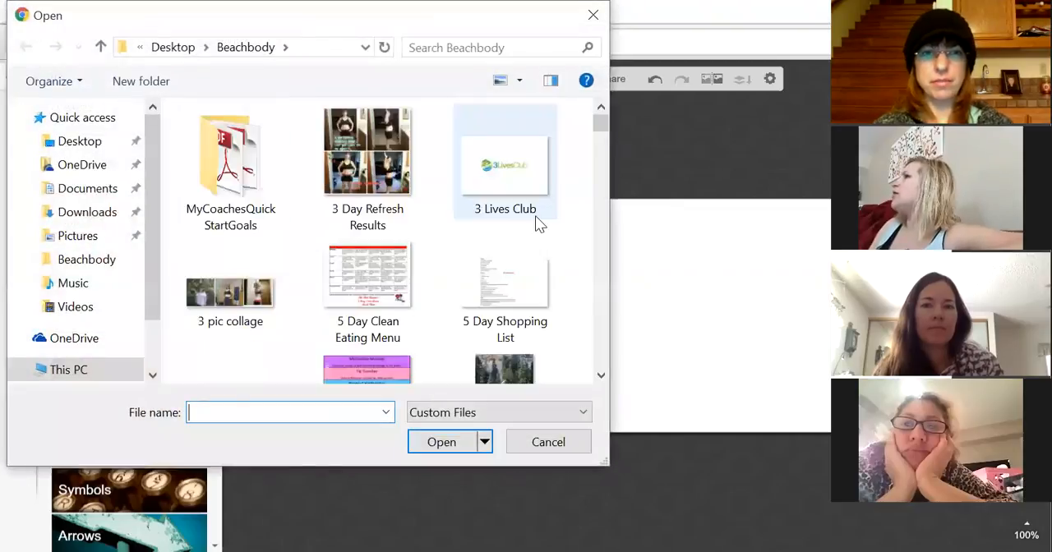
left_click(66, 142)
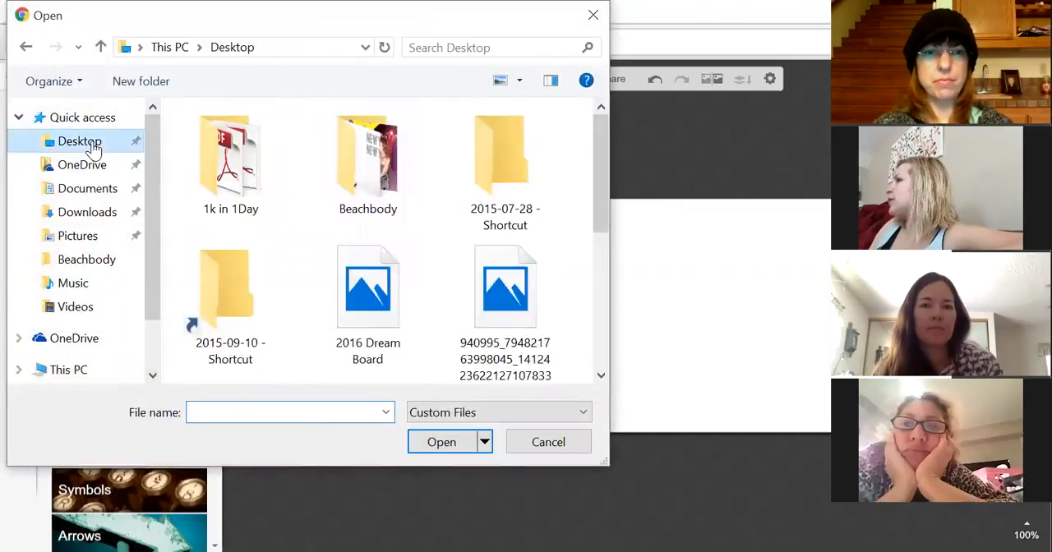
left_click(601, 375)
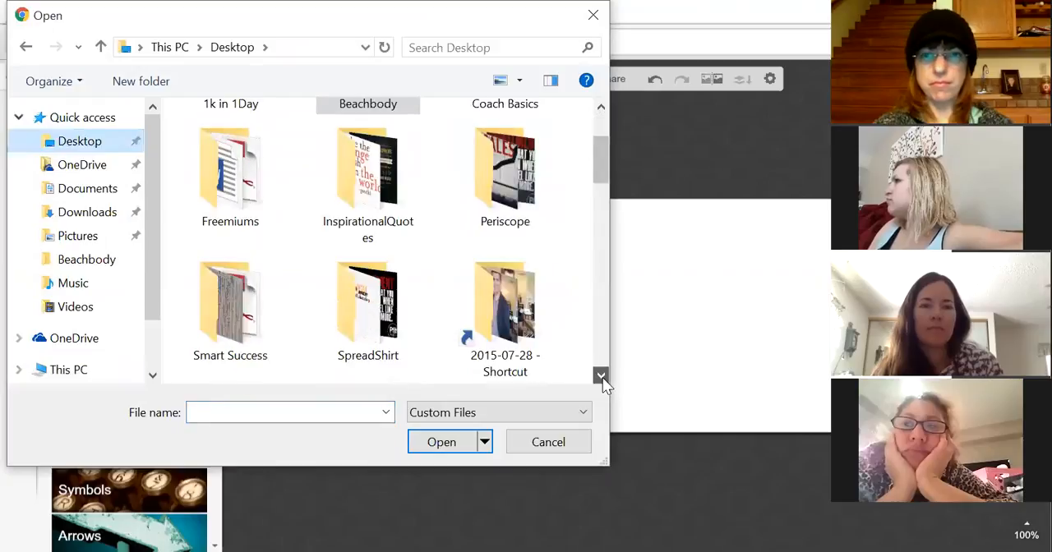
left_click(600, 376)
left_click(600, 376)
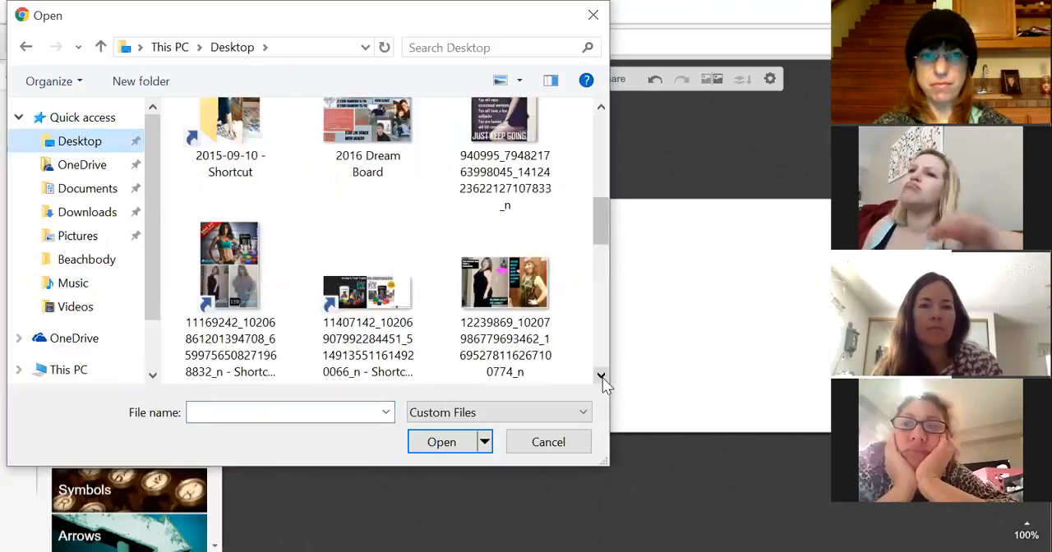
left_click(370, 306)
left_click(438, 443)
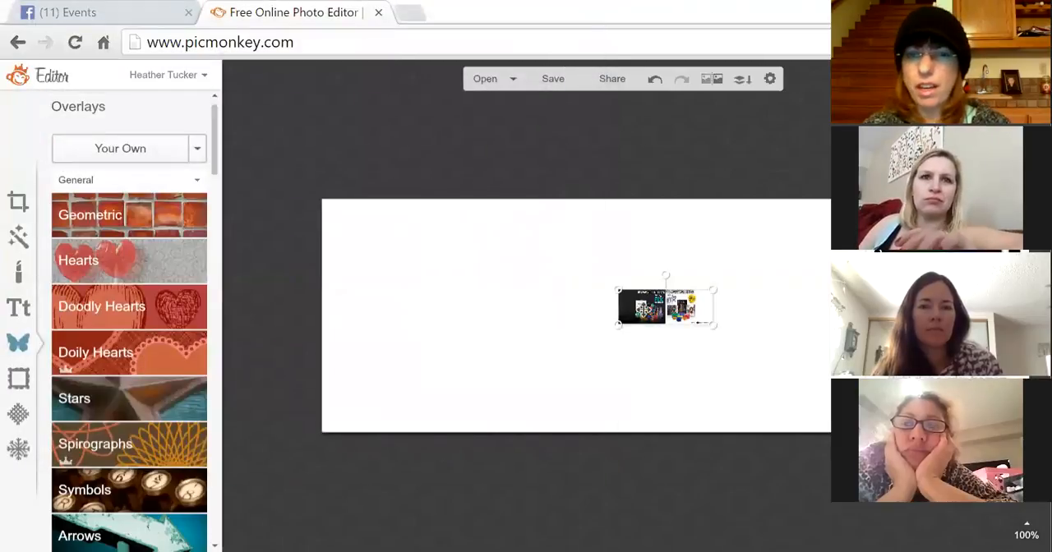
- Enlarge the promo overlay and move it to fill the right part of the cover
left_click_drag(616, 319, 332, 376)
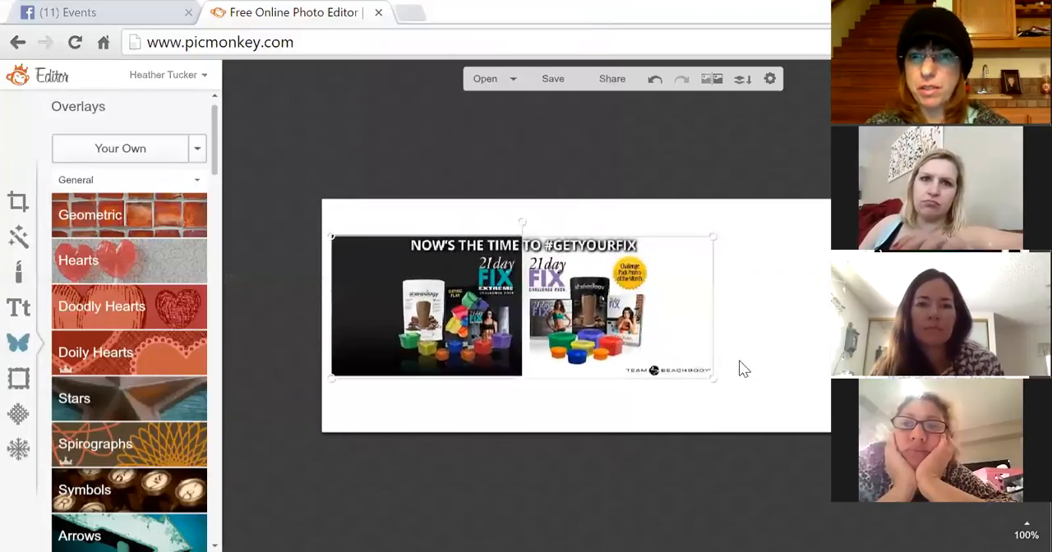
left_click_drag(716, 382, 835, 408)
left_click_drag(608, 323, 680, 308)
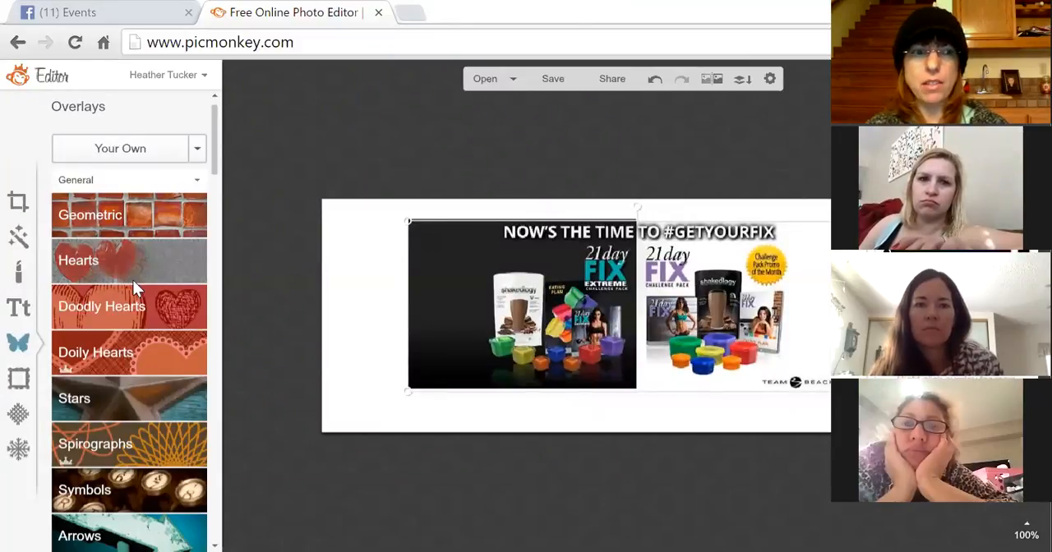
- Add a Laughing Gull text box at the cover's left edge reading 'One On One Coaching With' and the coach's name, one word per line
left_click(19, 310)
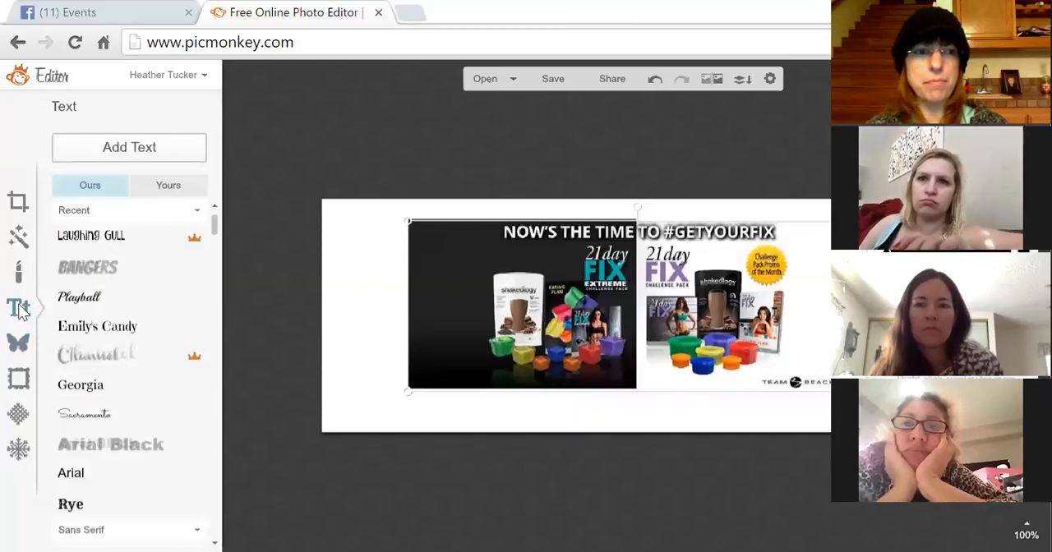
left_click(156, 237)
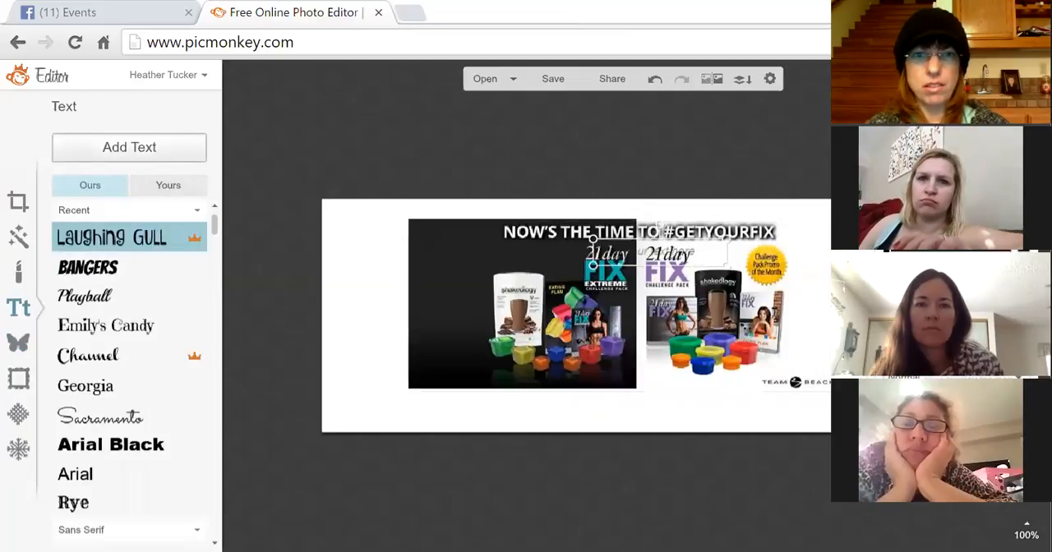
left_click_drag(688, 254, 417, 234)
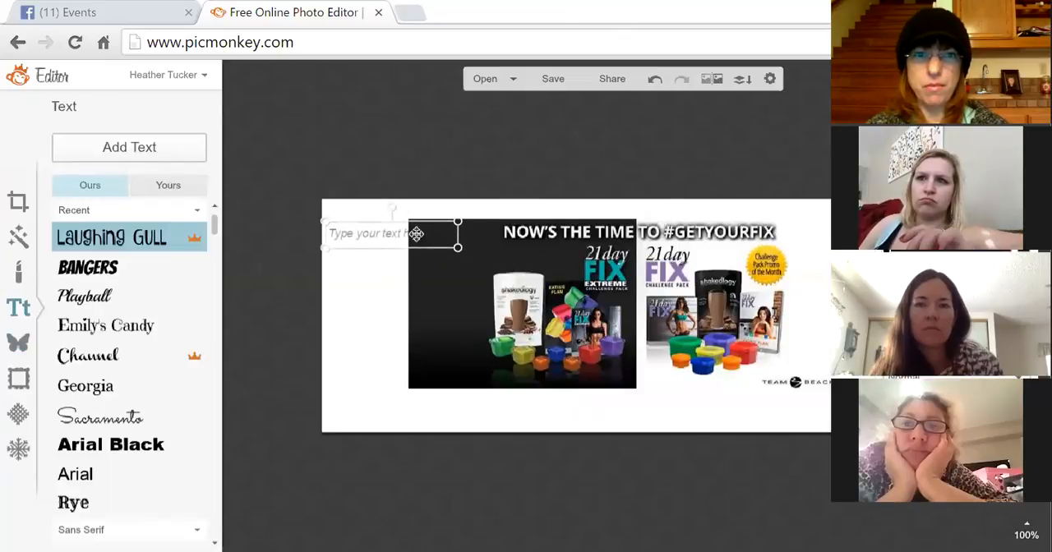
left_click(364, 235)
type("One")
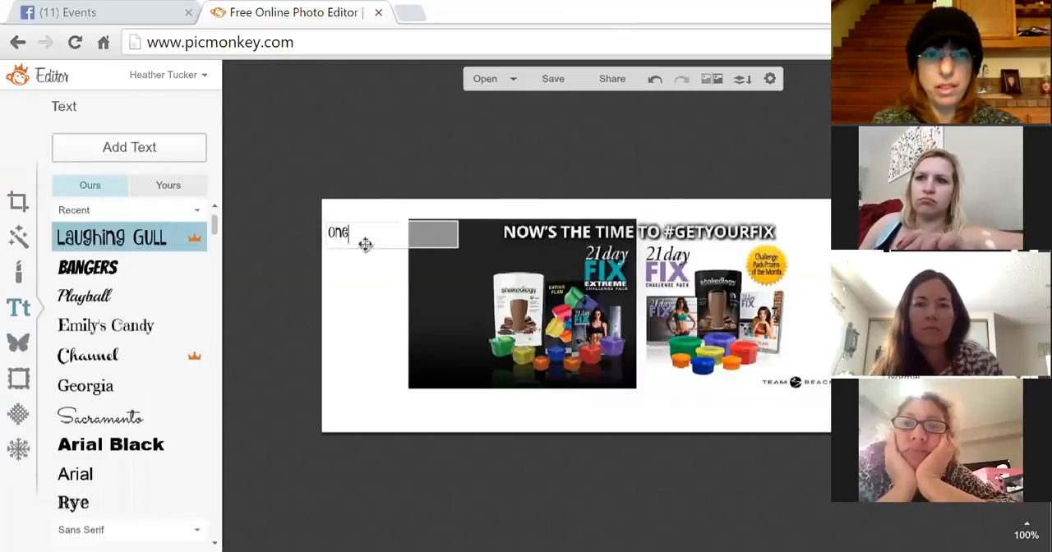
key("Return")
type("On")
key("Return")
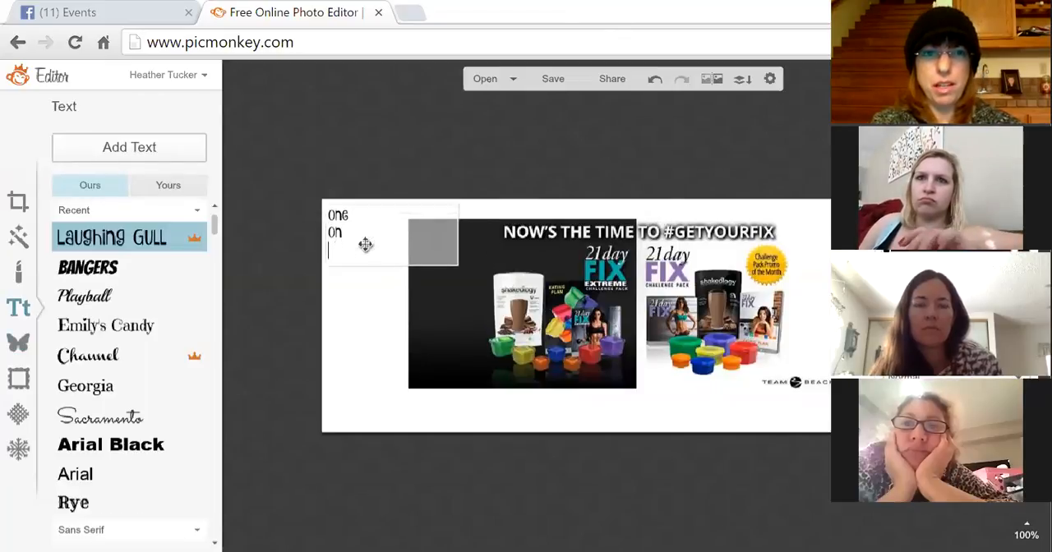
type("One")
key("Return")
type("Coaching")
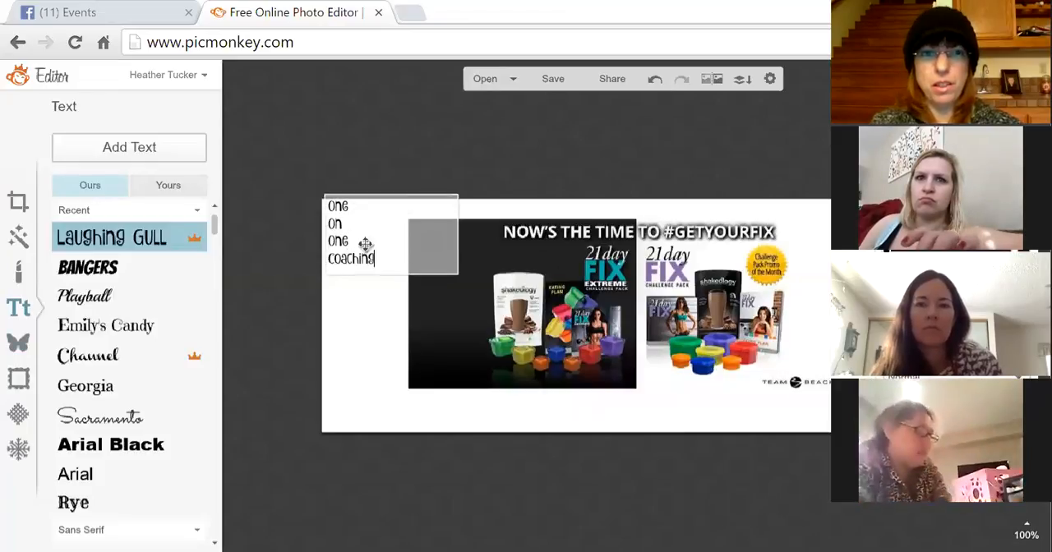
key("Return")
type("With")
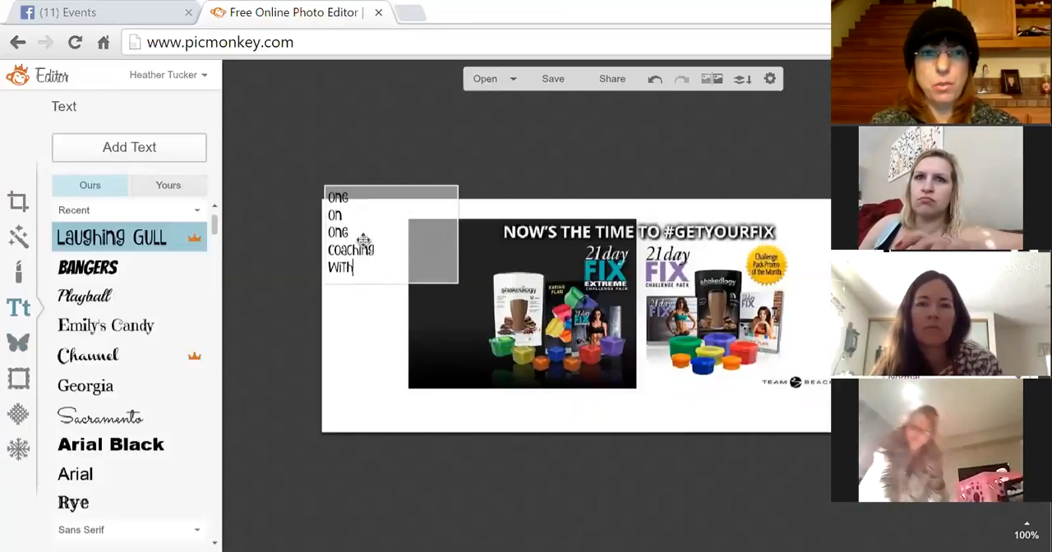
key("Return")
type("Lara")
key("Return")
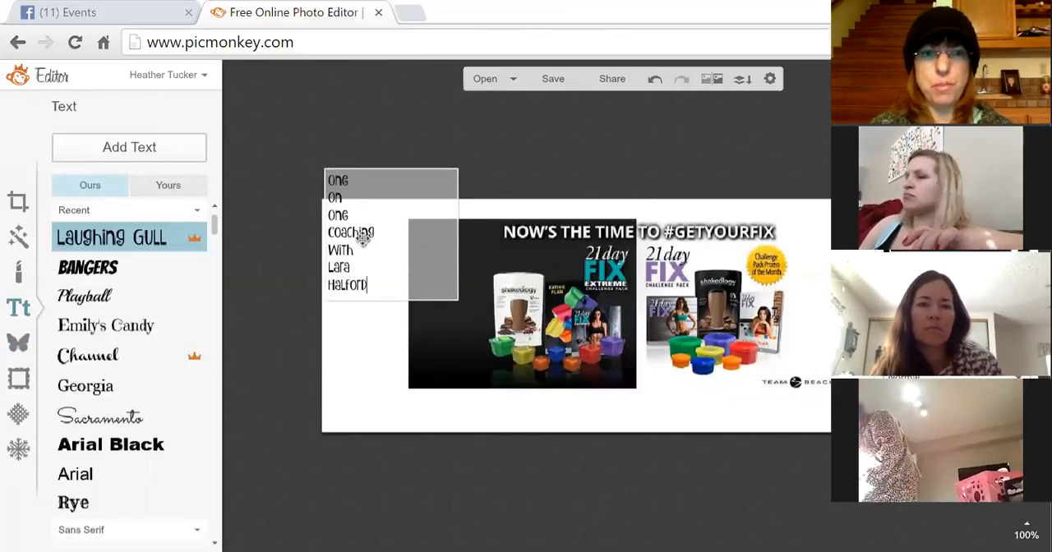
- Enlarge the text box and position it along the cover's left edge
left_click(367, 362)
left_click_drag(391, 278, 413, 403)
left_click_drag(414, 353, 433, 340)
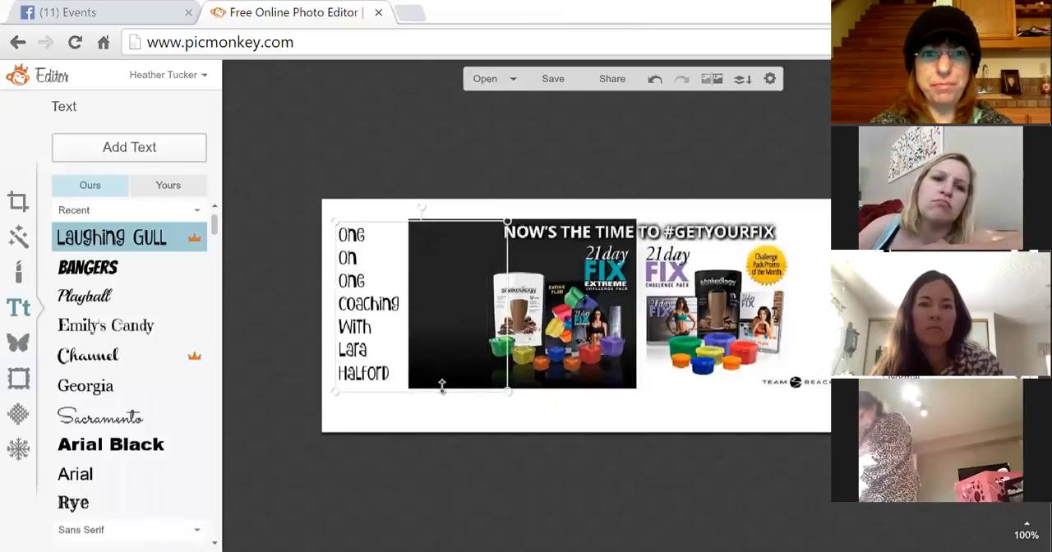
mouse_move(441, 385)
left_mouse_down()
mouse_move(447, 406)
mouse_move(445, 394)
left_mouse_up()
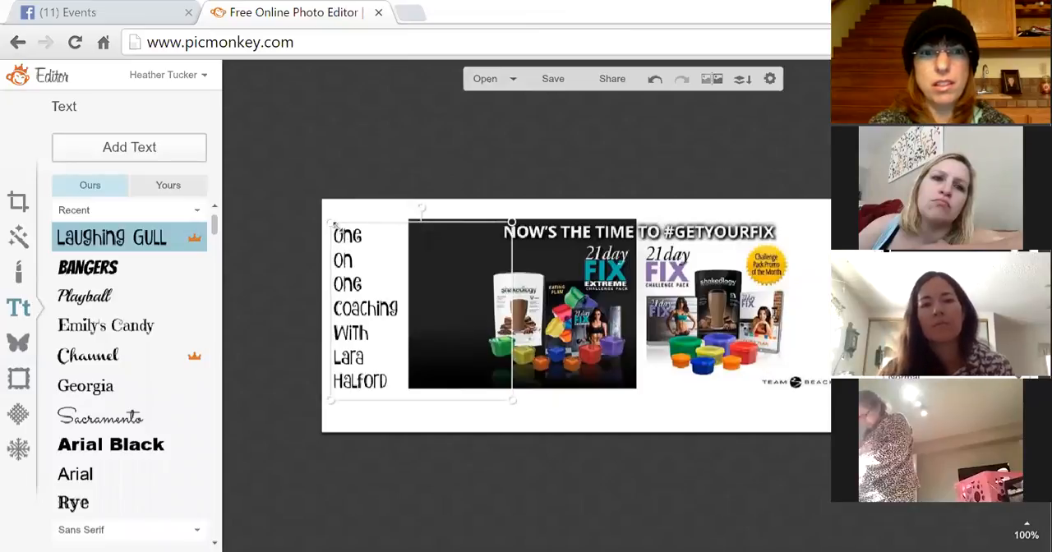
- Insert 'Includes' as a new first line of the text
double_click(337, 234)
left_click(337, 234)
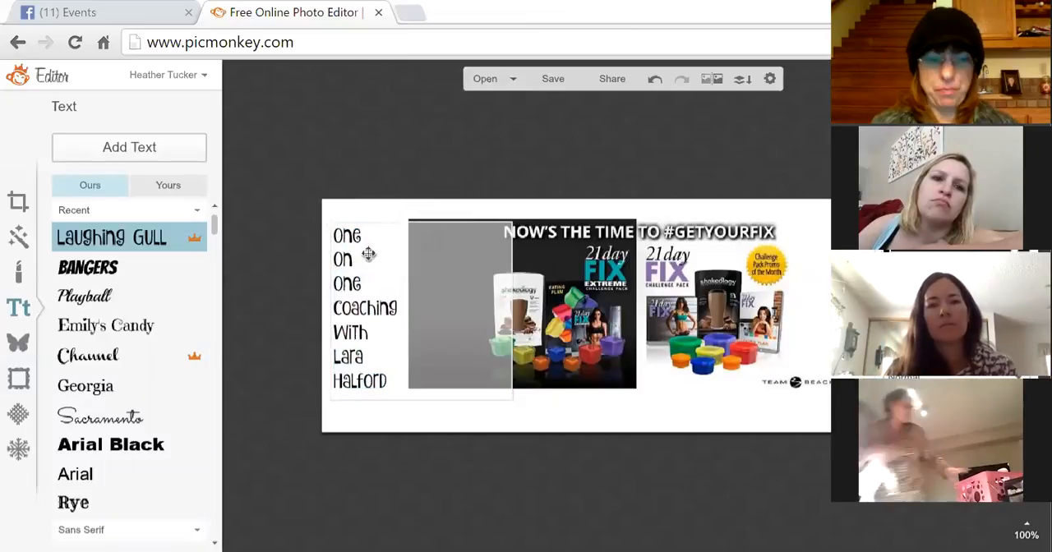
type("Includes")
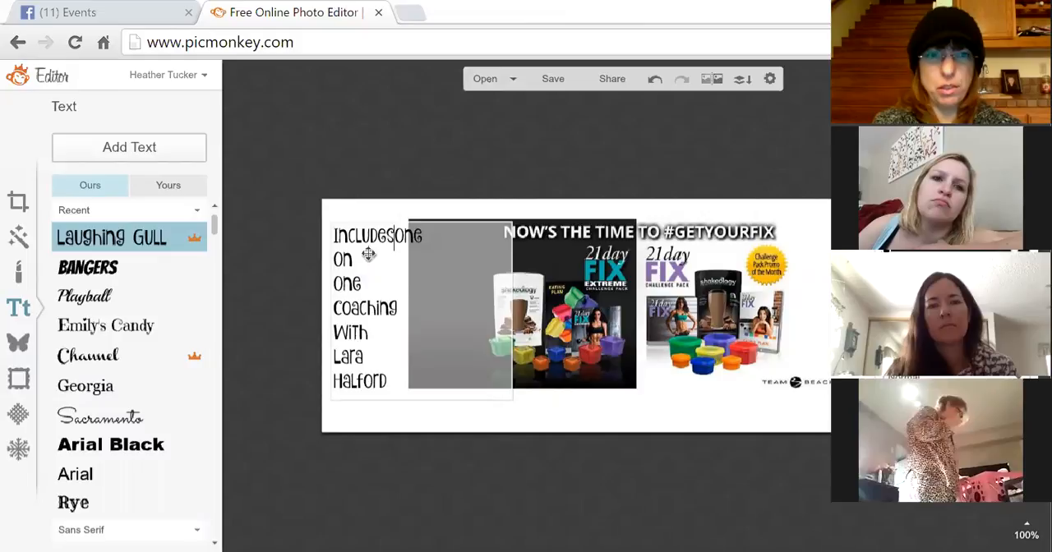
key("Return")
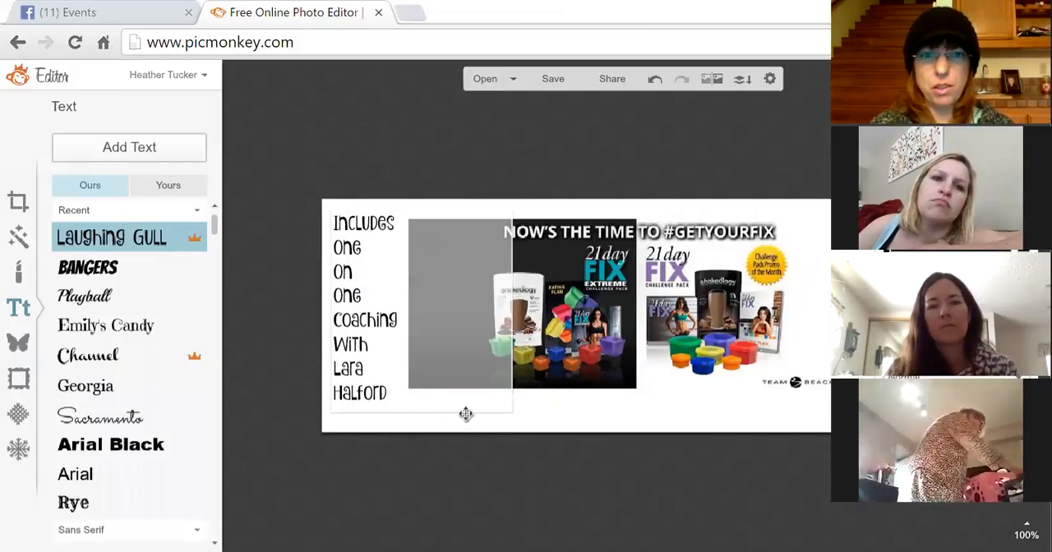
- Stretch the text box to span the cover's full height and reposition it beside the promo image
left_click(529, 423)
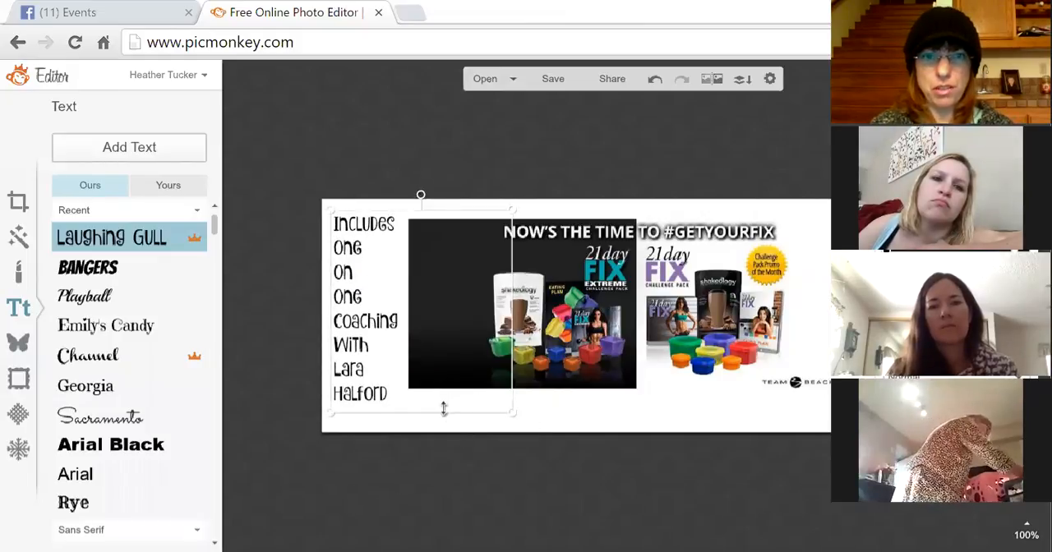
left_click_drag(443, 415, 444, 431)
left_click_drag(446, 380, 451, 377)
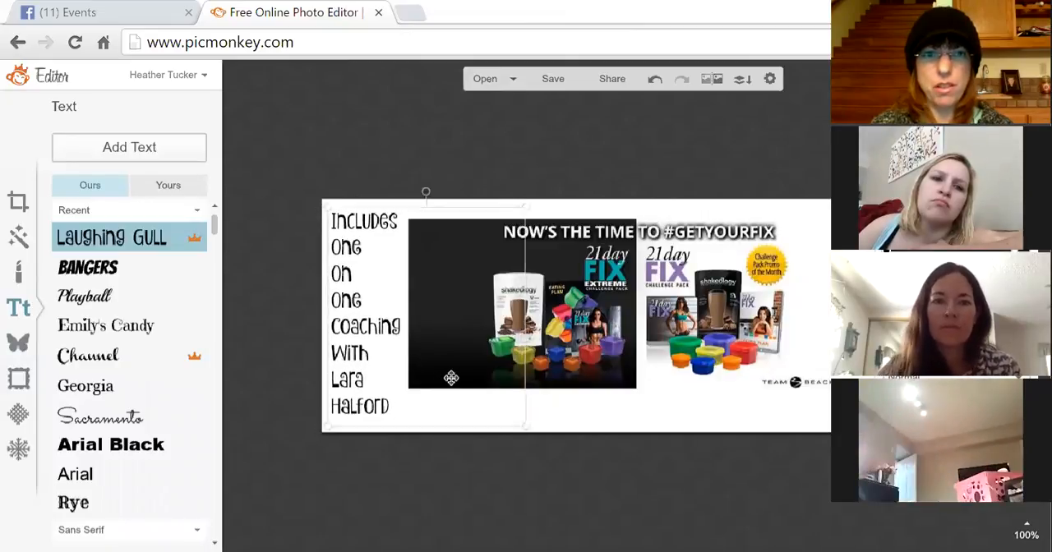
left_click(480, 460)
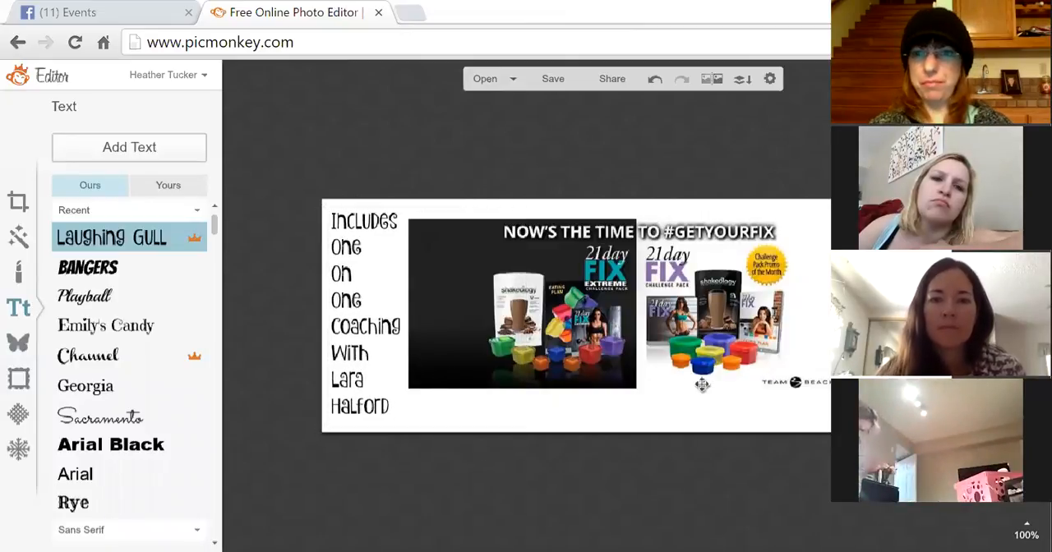
left_click(698, 260)
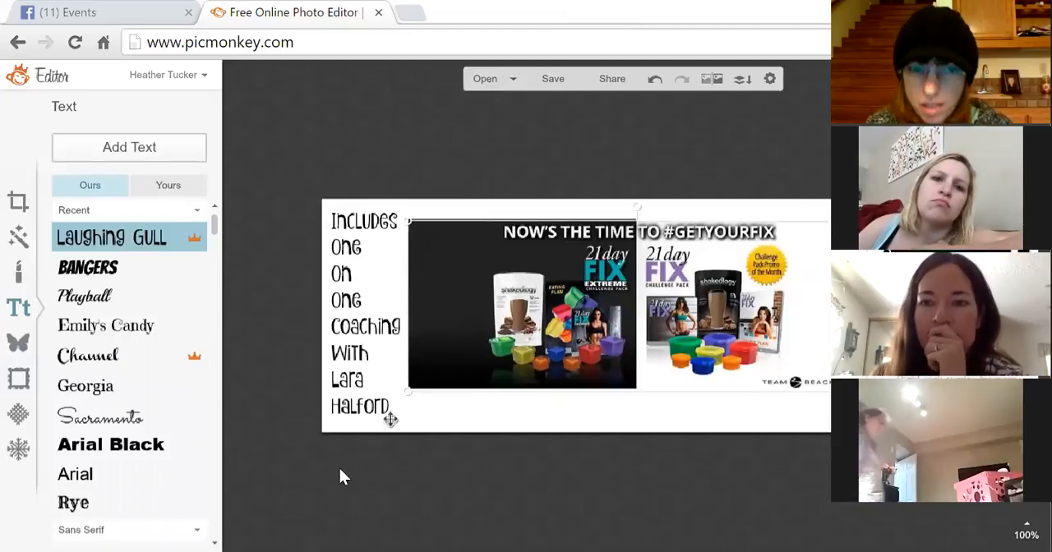
- Resize and reposition the promo image so it sits beside the text on the cover
left_click_drag(410, 391, 363, 550)
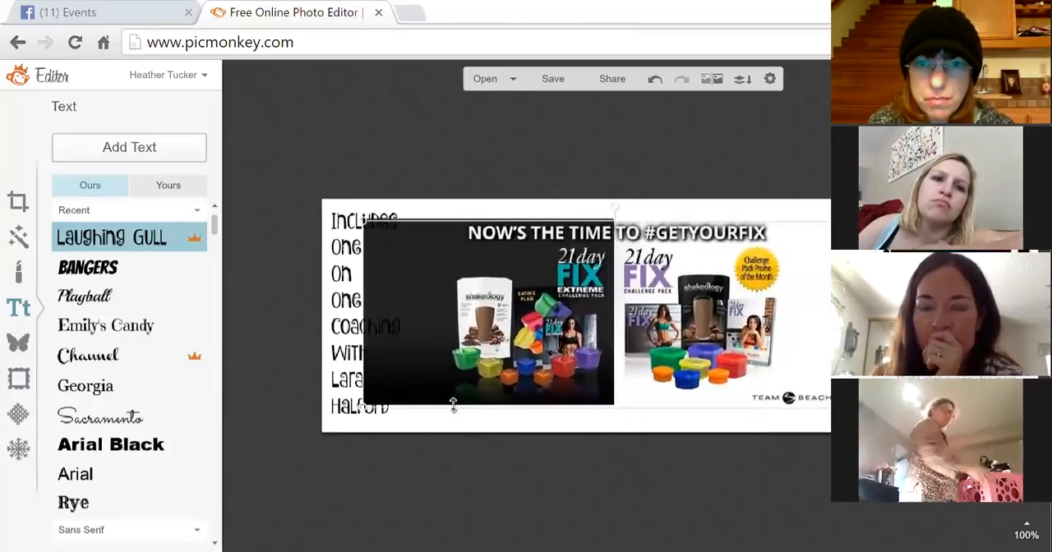
left_click_drag(493, 386, 524, 386)
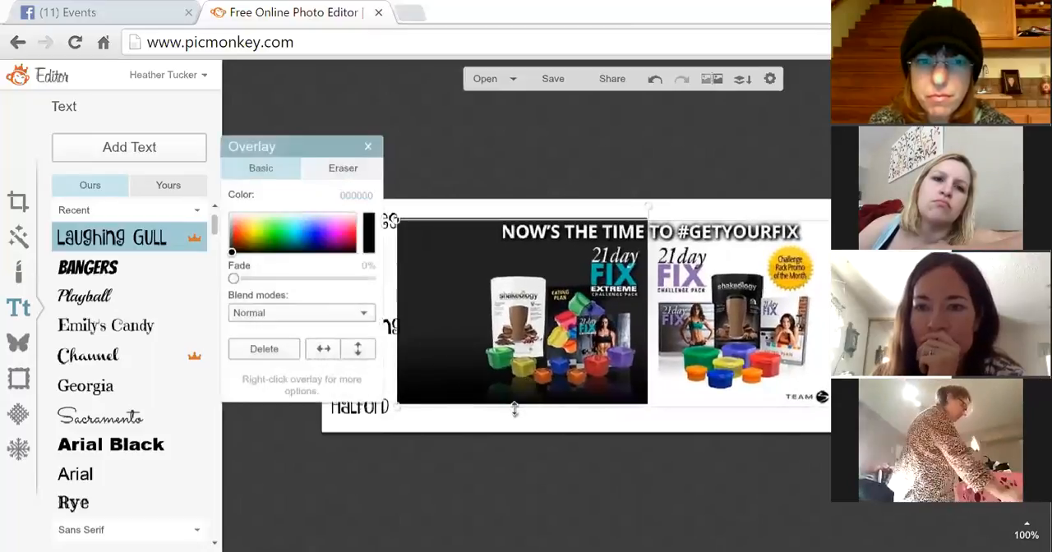
left_click_drag(396, 406, 408, 400)
left_click_drag(556, 332, 552, 331)
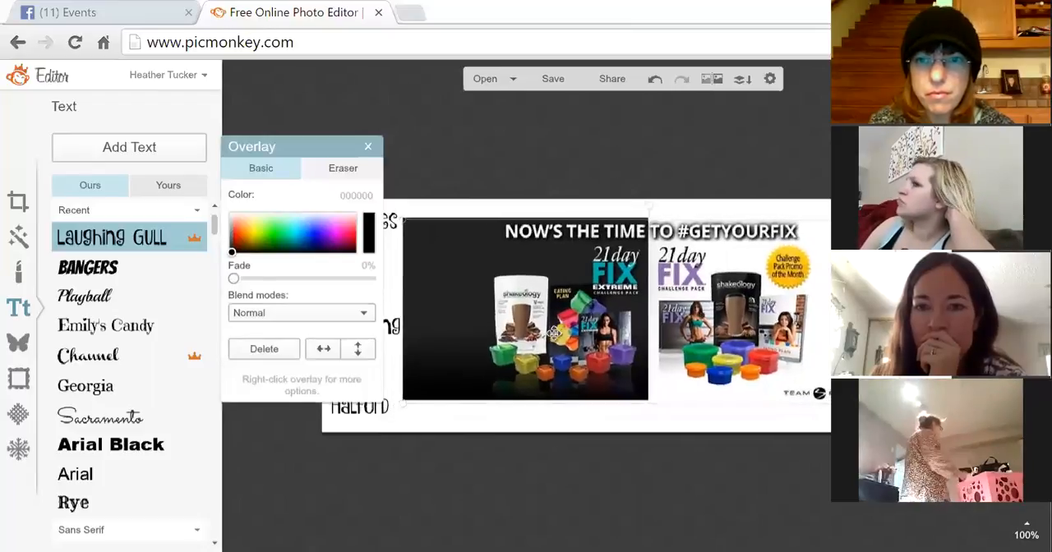
left_click(485, 494)
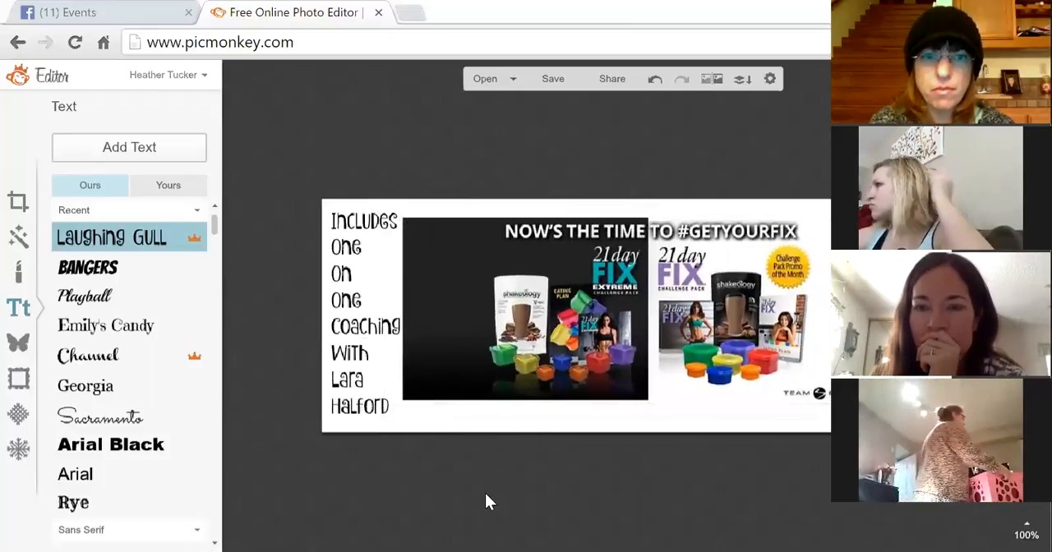
- Replace the coach's name in the last lines of the text with the account owner's full name, one word per line
left_click(382, 346)
double_click(376, 383)
left_click(387, 380)
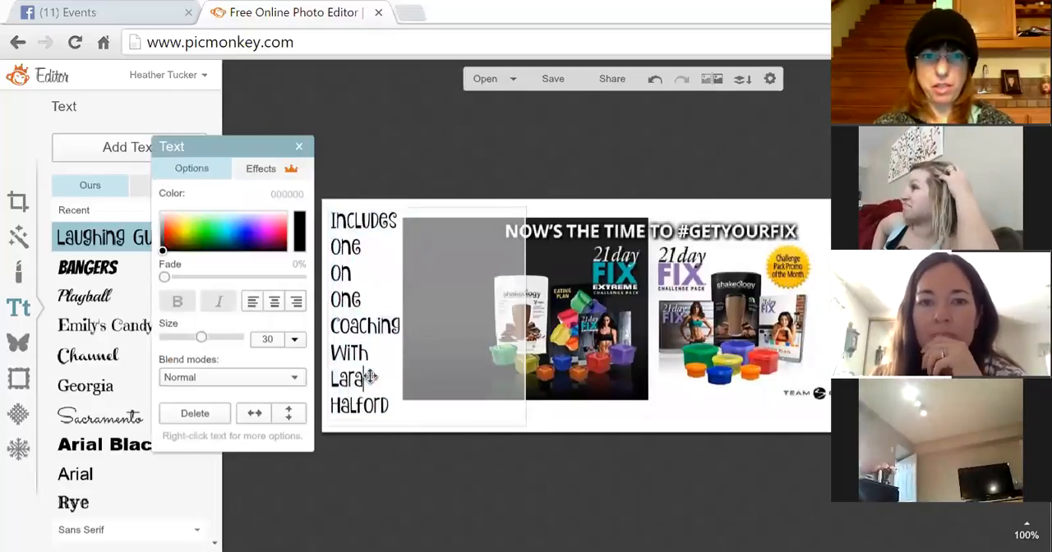
left_click(394, 408)
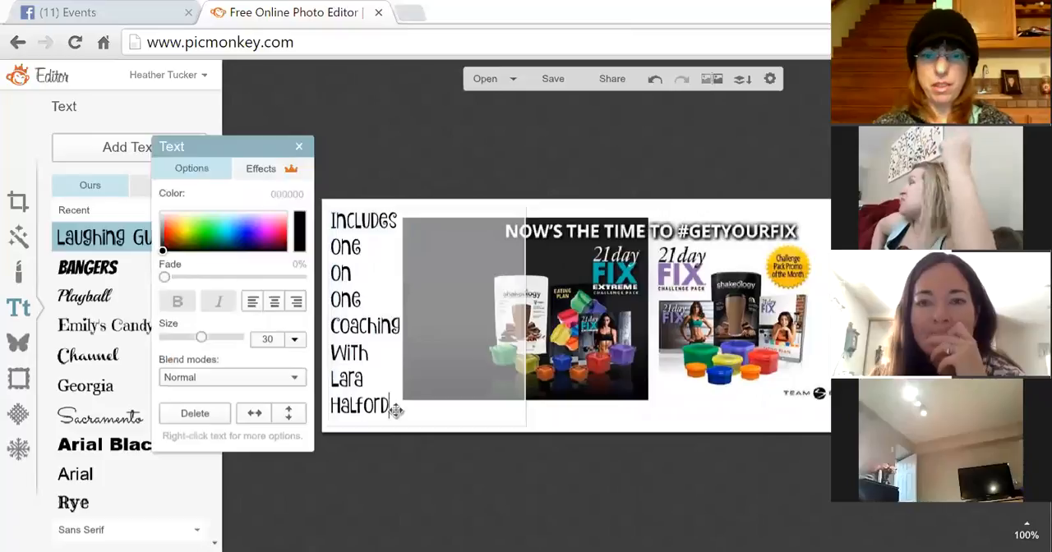
key("BackSpace")
key("BackSpace")
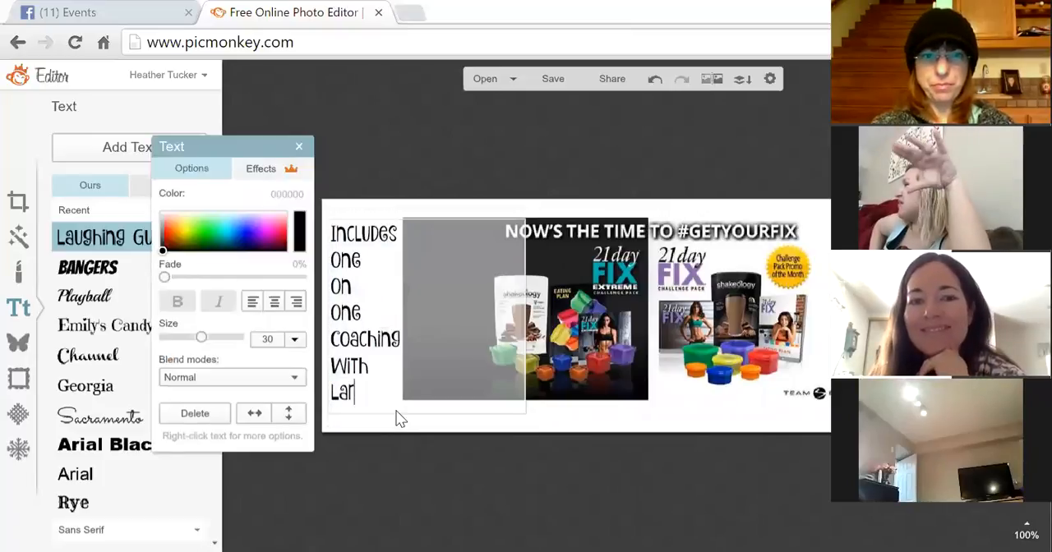
type("Heat")
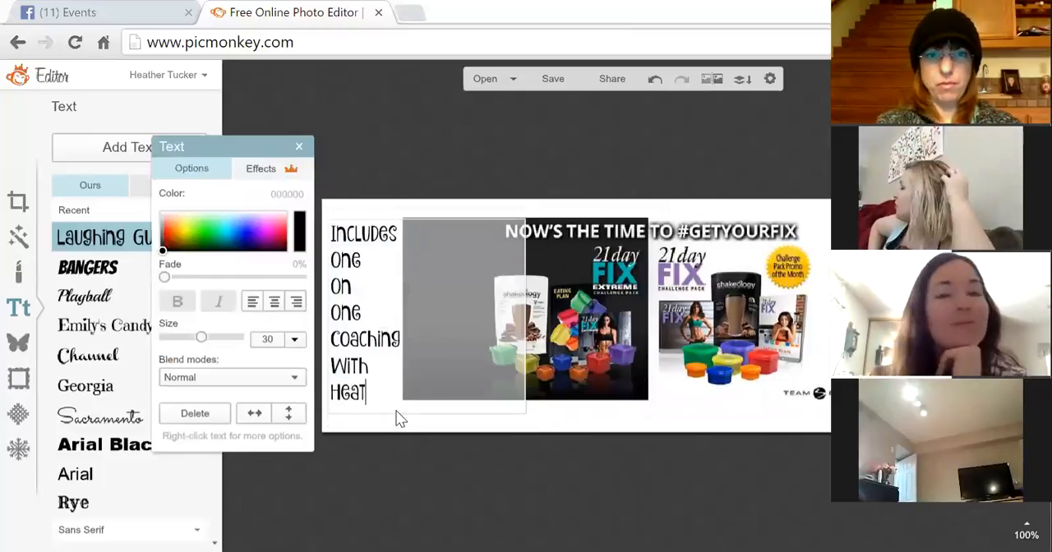
type("her")
key("Return")
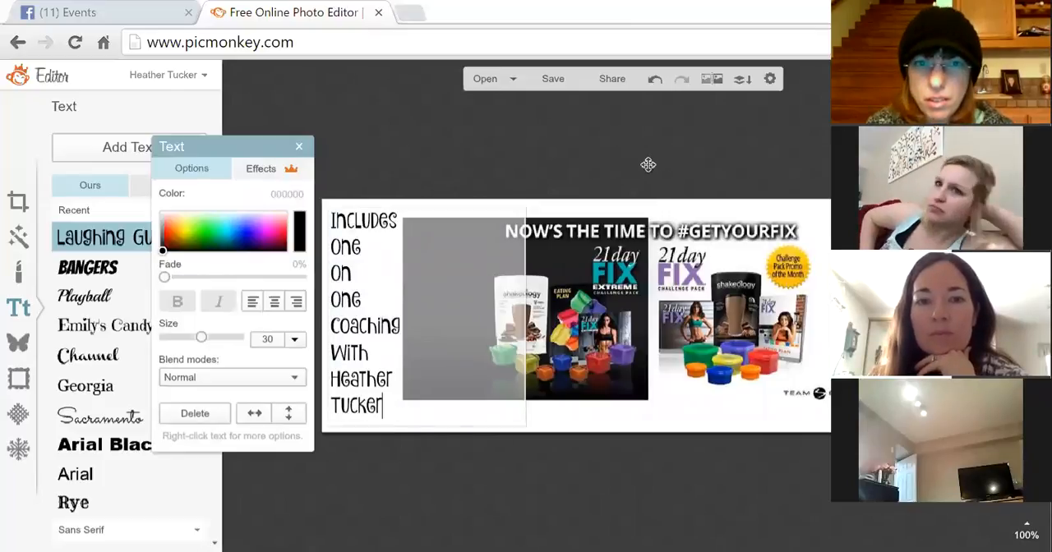
- Try cyan and white colours on the whole text before returning it to near-black 040404
left_click(633, 131)
left_click(361, 300)
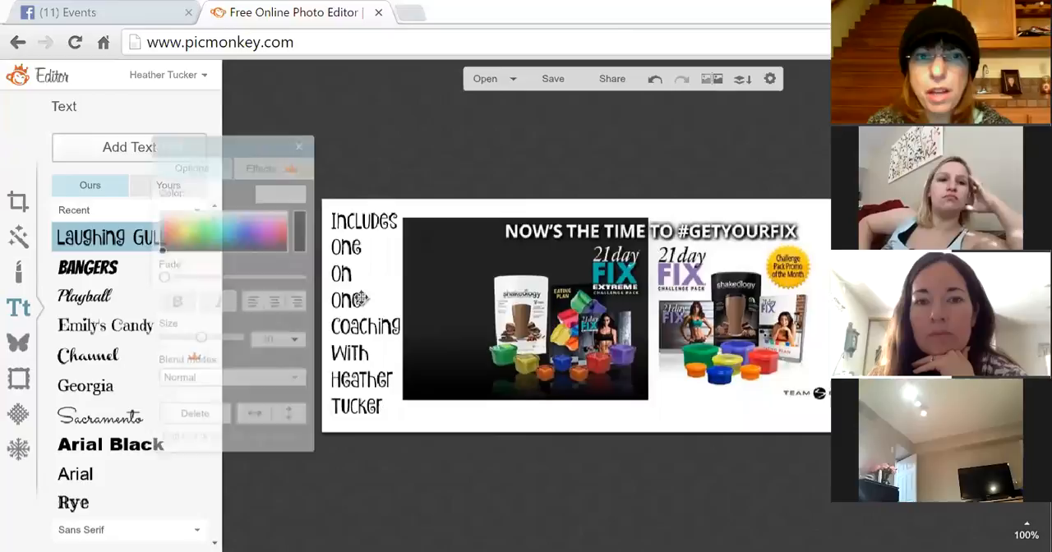
double_click(363, 294)
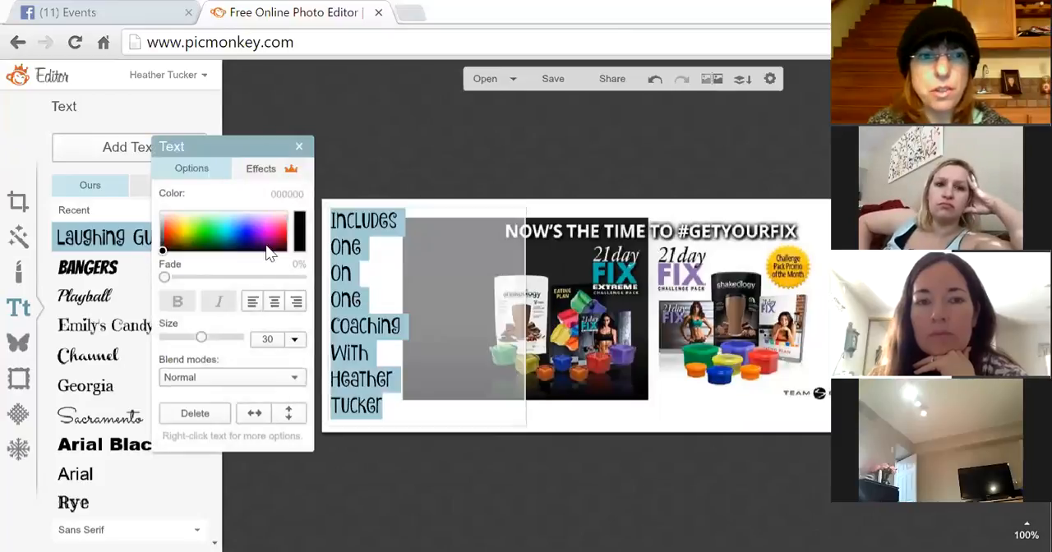
left_click(227, 228)
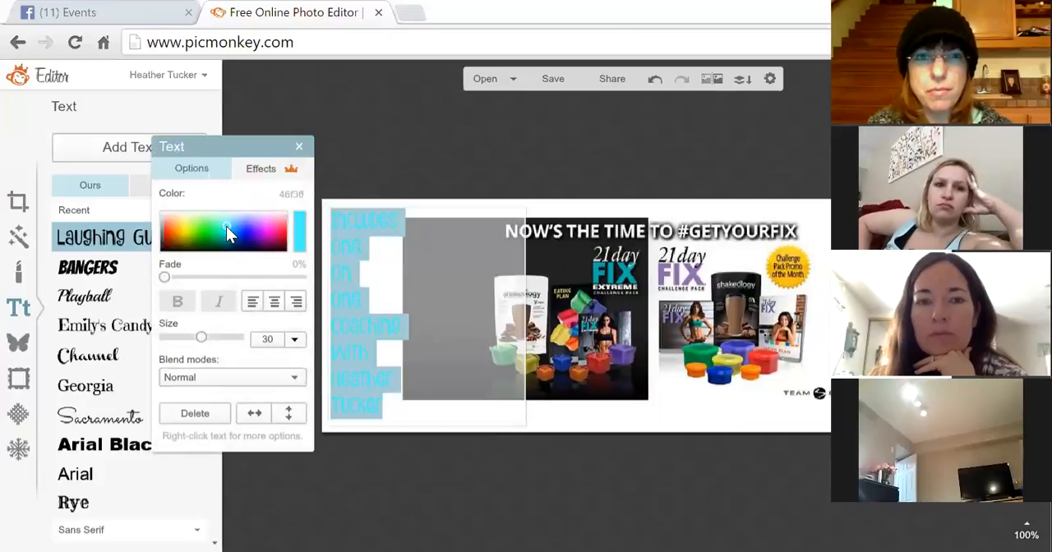
left_click(164, 242)
left_click_drag(164, 242, 158, 210)
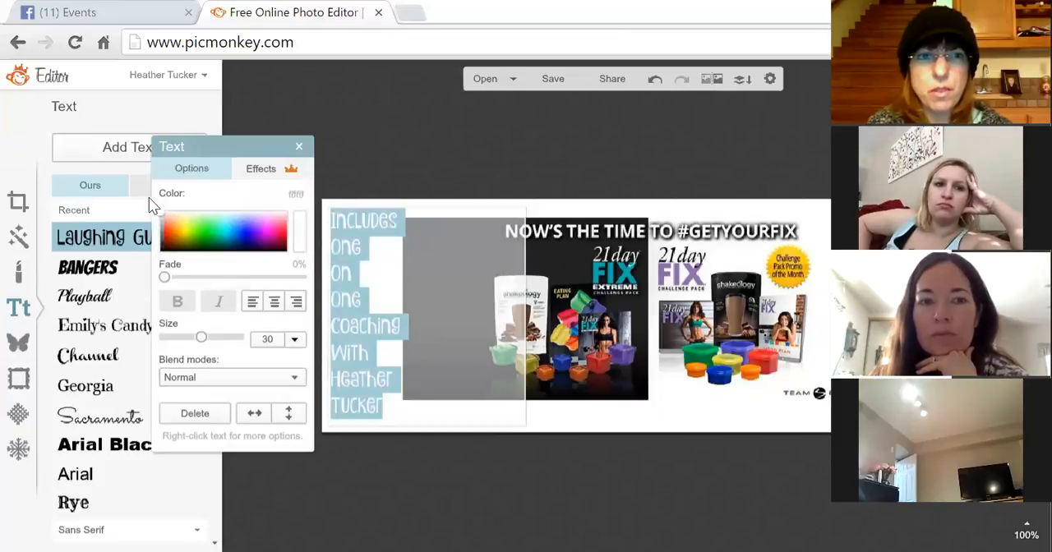
left_click_drag(160, 212, 156, 276)
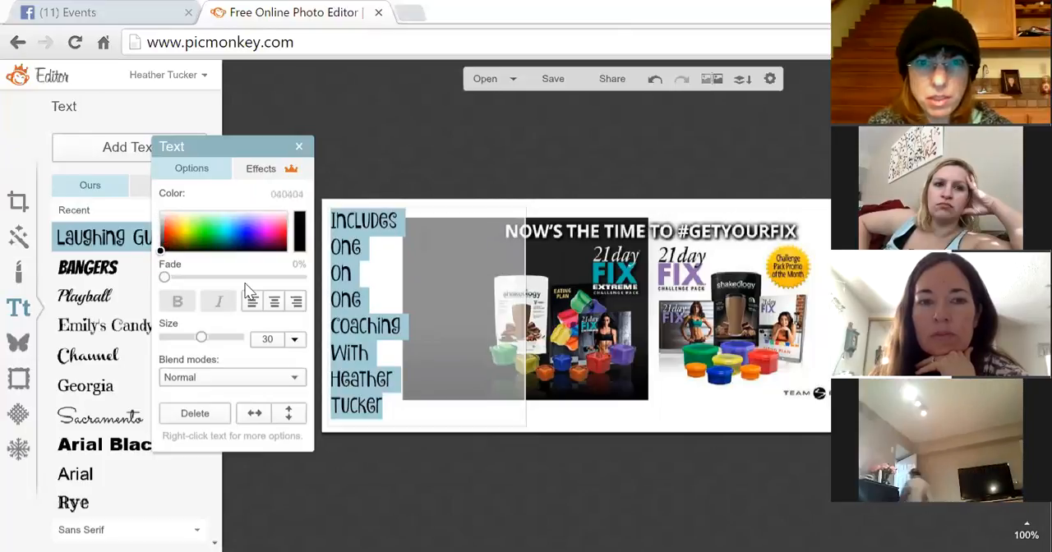
- Add a pink drop shadow effect to the text
left_click(261, 169)
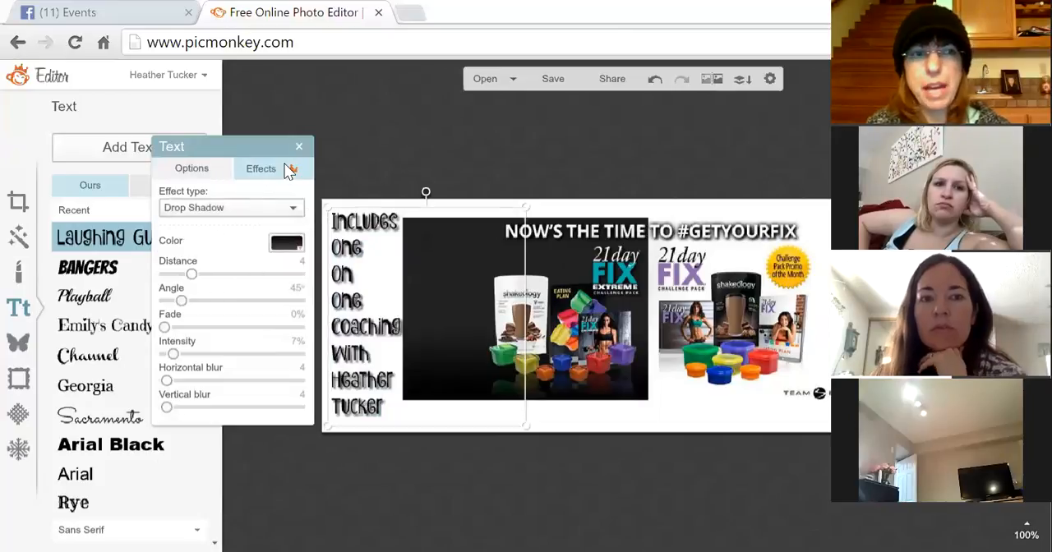
left_click(301, 248)
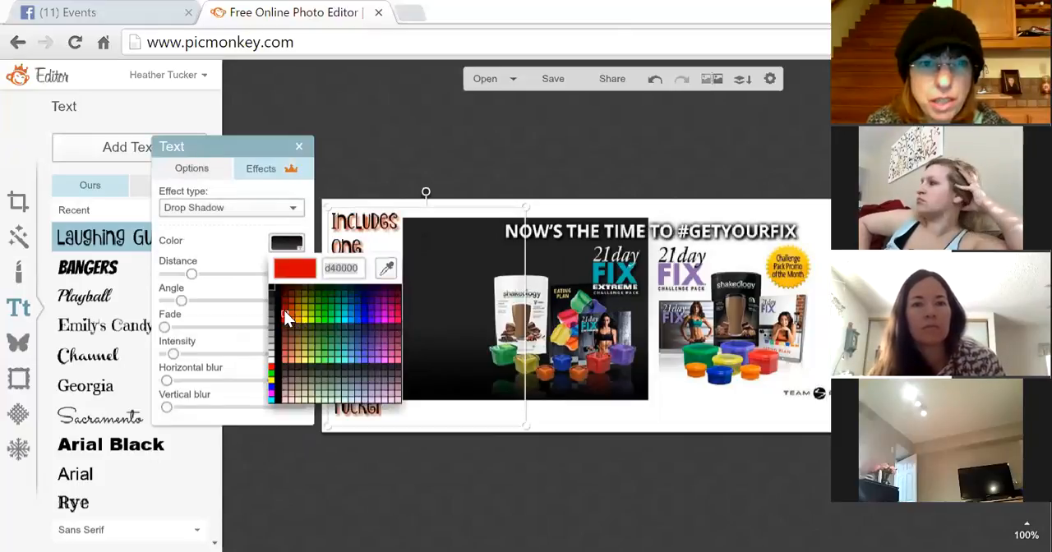
left_click(389, 320)
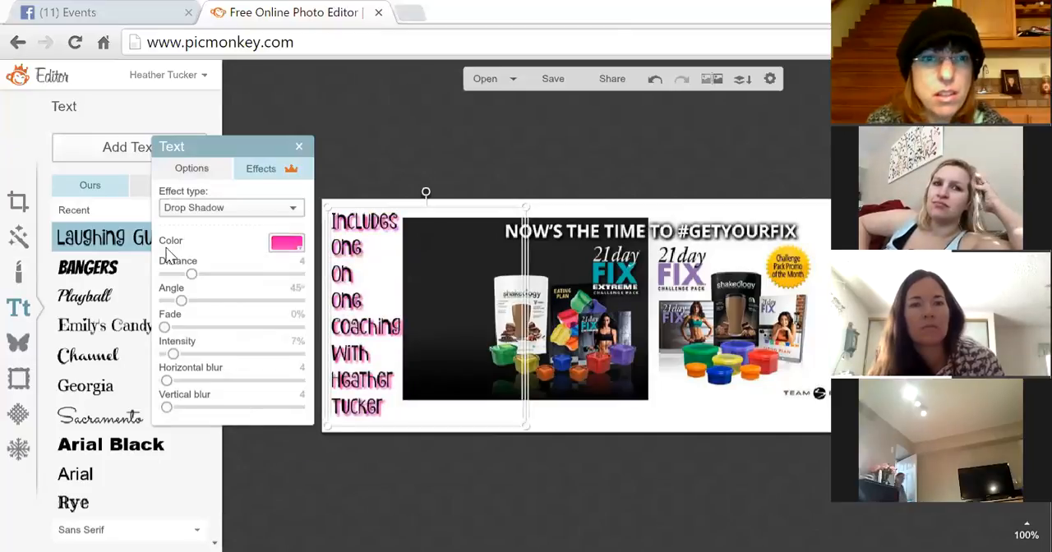
left_click_drag(194, 272, 192, 272)
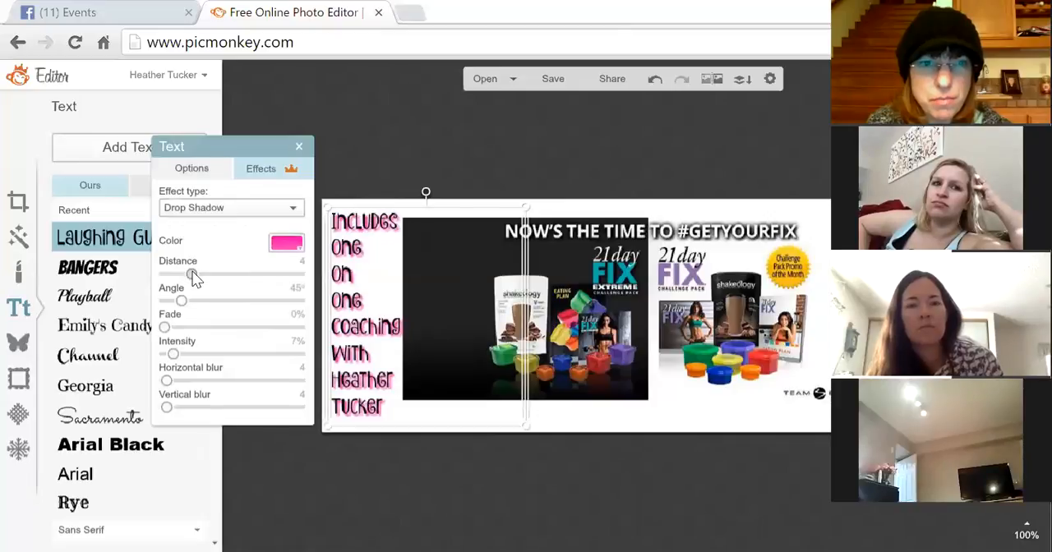
left_click(382, 153)
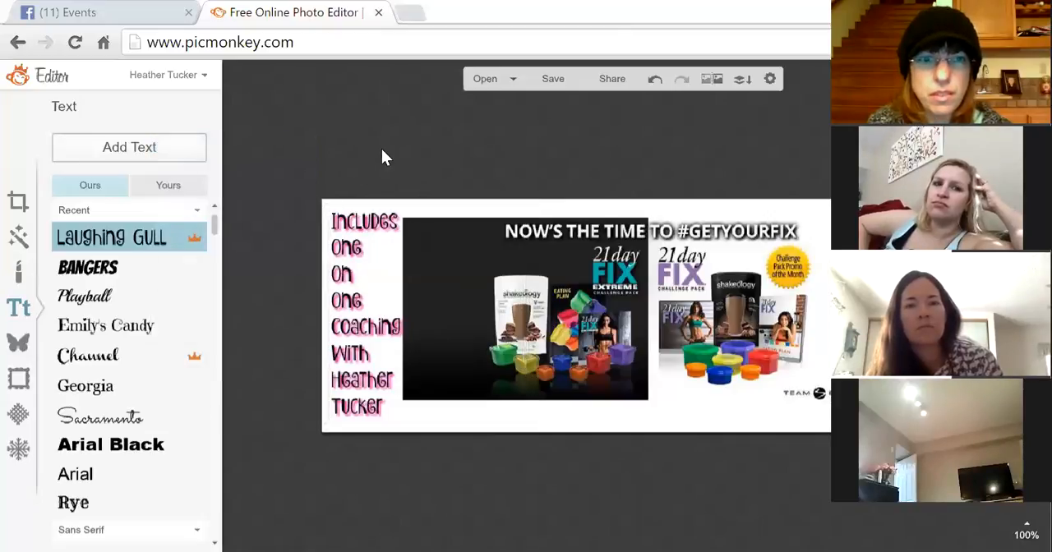
- Change the text's drop shadow colour to black, then set the effect type to None
left_click(375, 244)
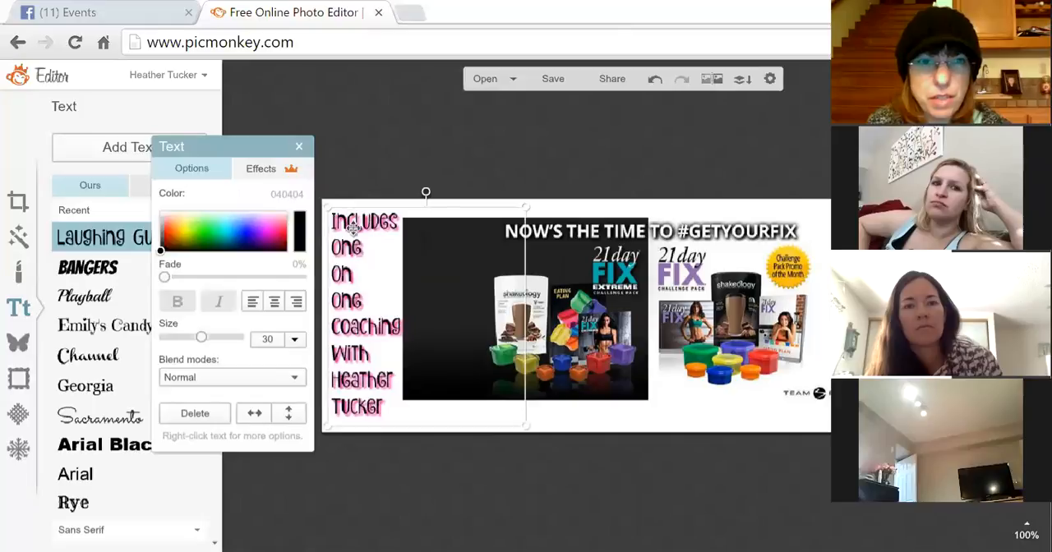
double_click(362, 249)
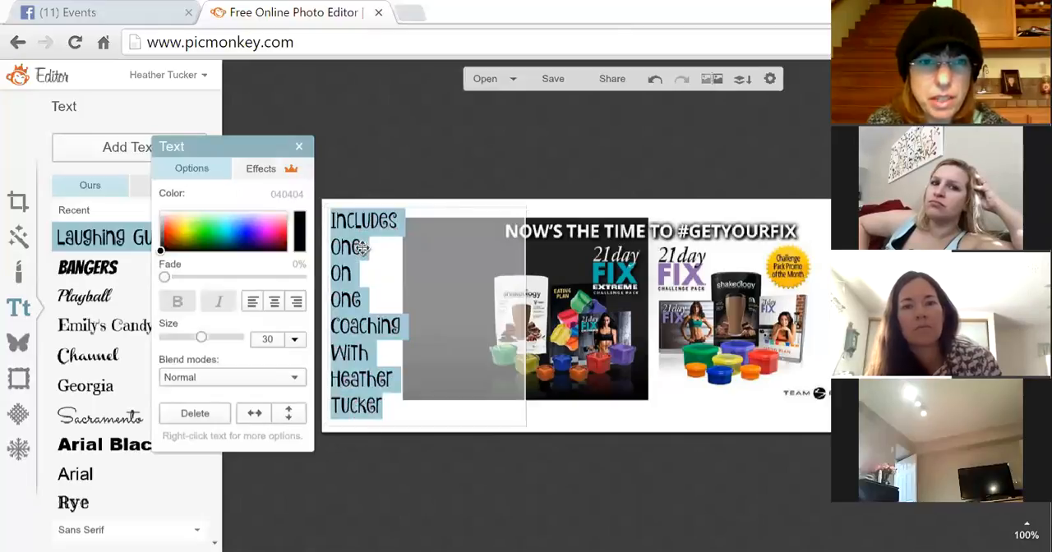
left_click(298, 174)
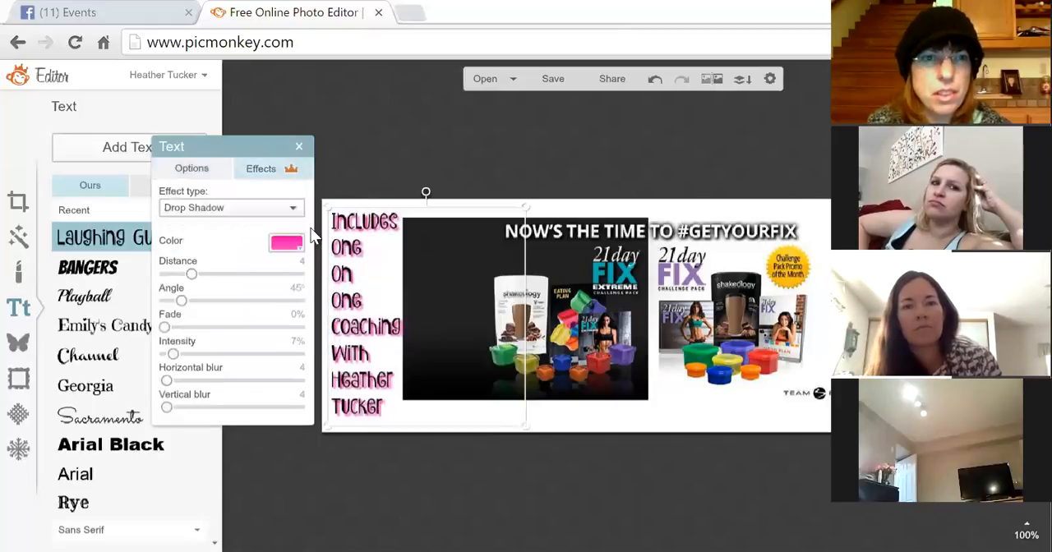
left_click(300, 246)
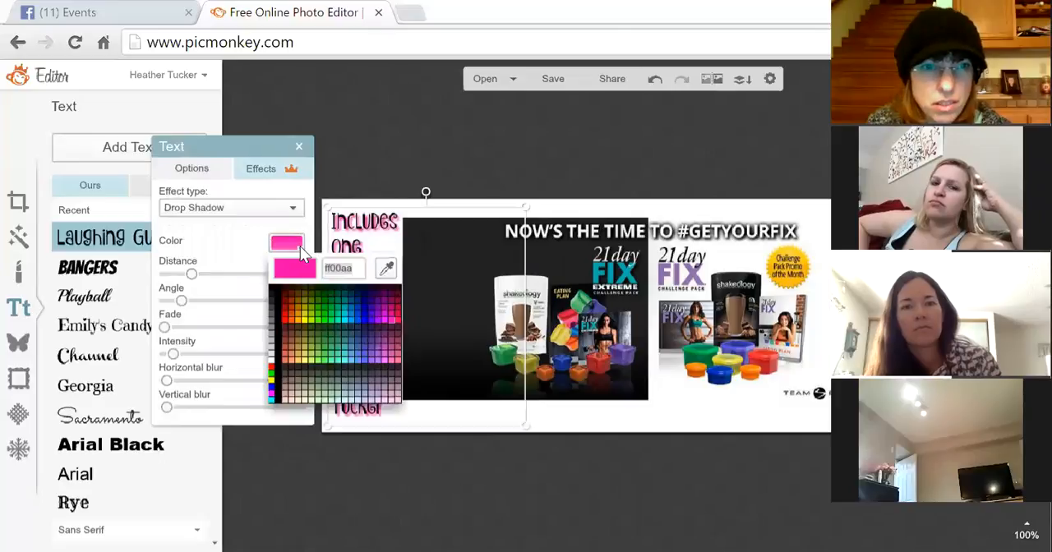
left_click(271, 284)
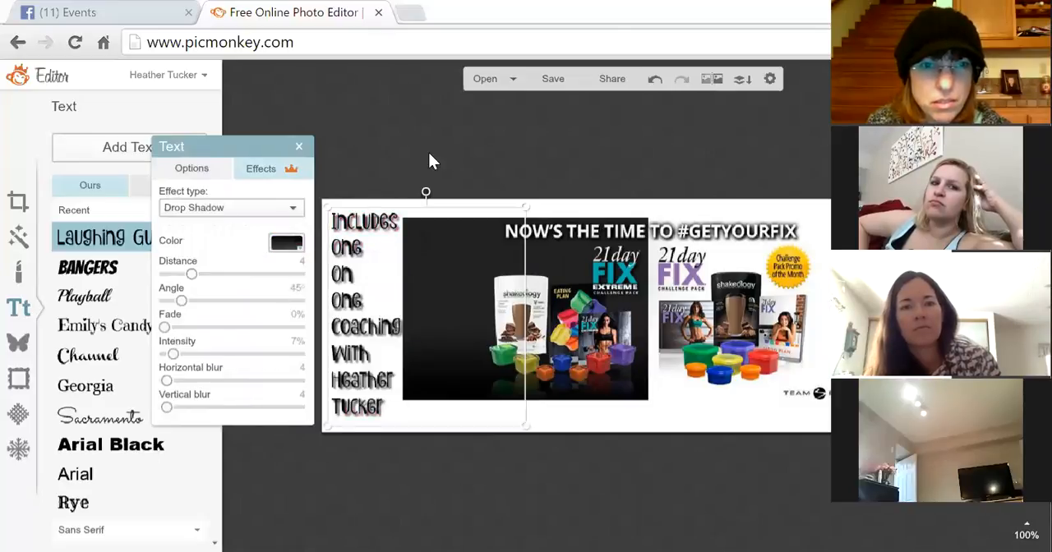
left_click(299, 213)
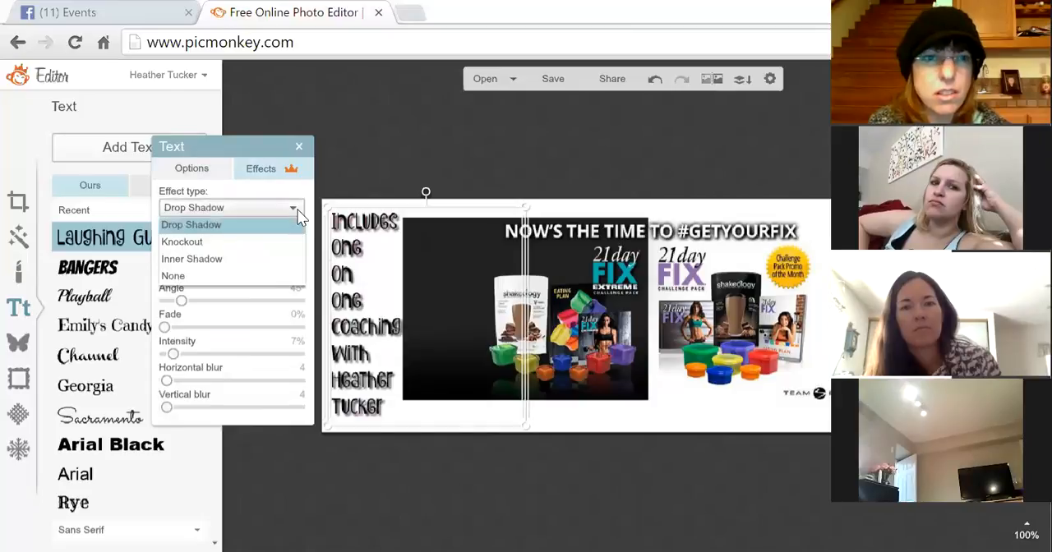
left_click(219, 276)
left_click(382, 152)
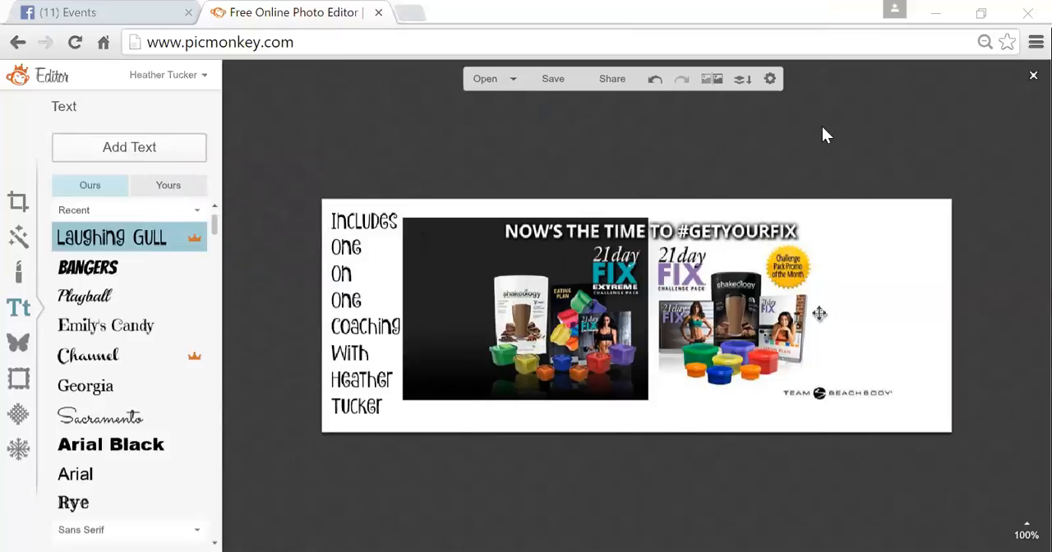
- Enlarge and reposition the promo image to fill the cover's area to the right of the text
left_click(848, 314)
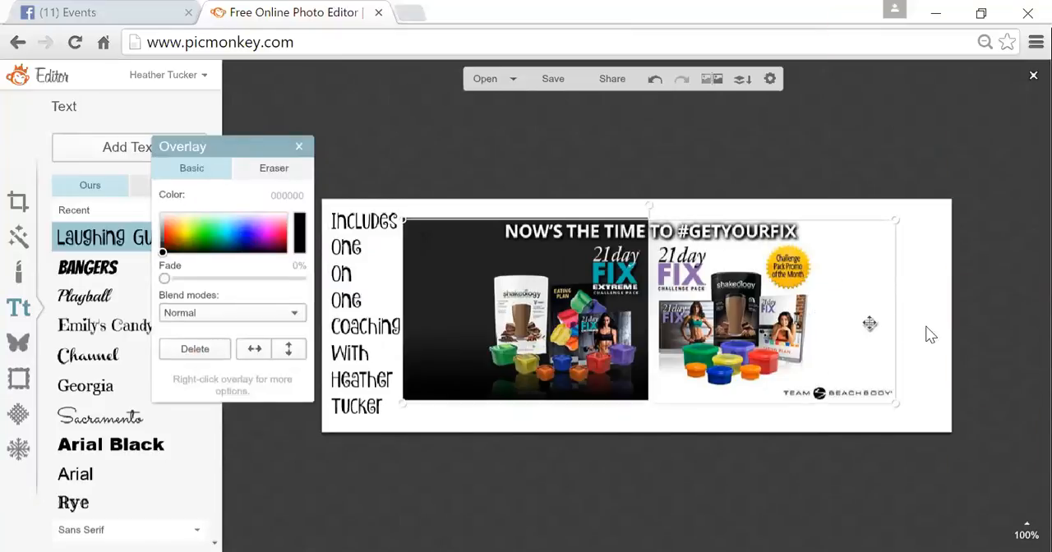
left_click_drag(861, 324, 881, 325)
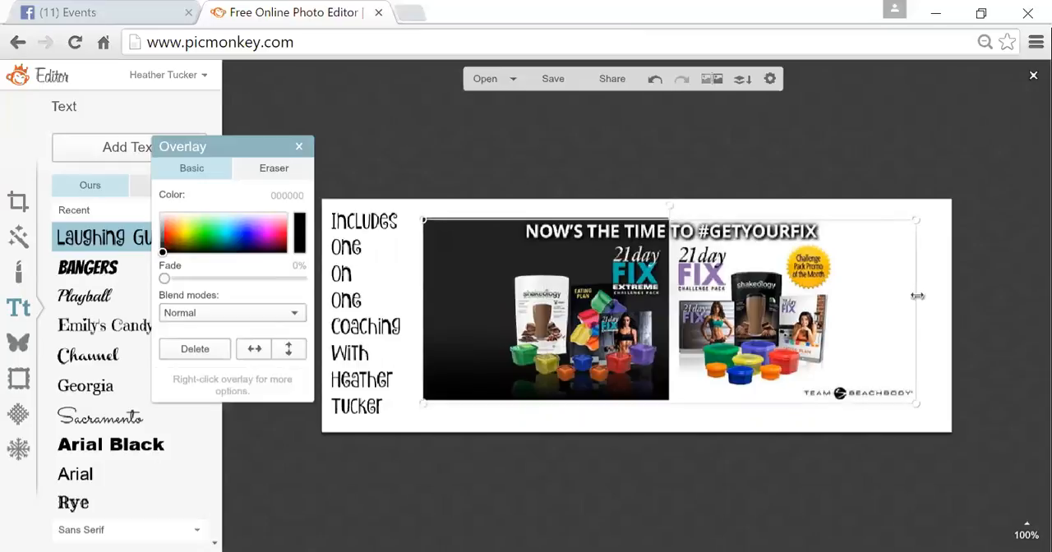
left_click_drag(912, 221, 950, 206)
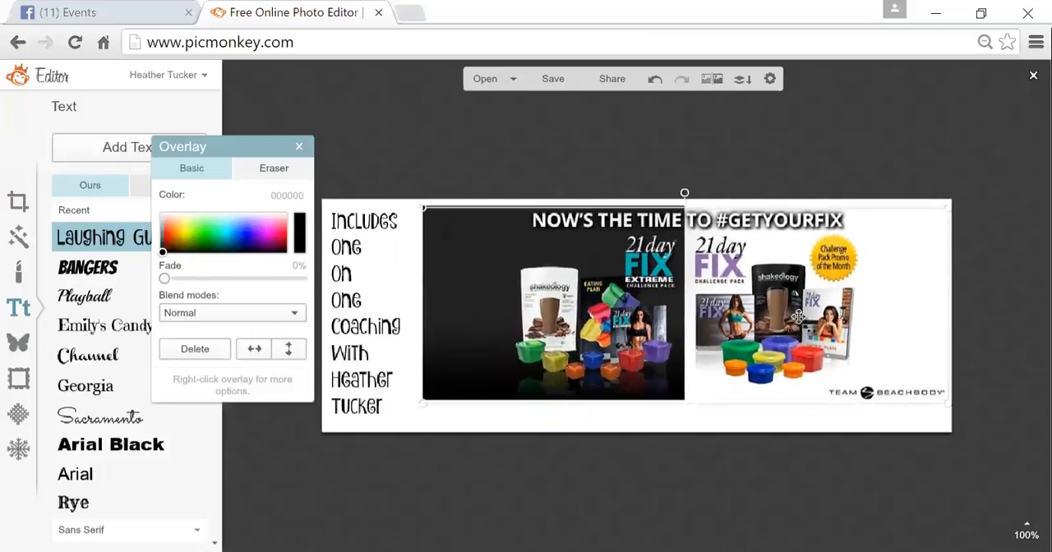
left_click_drag(798, 315, 781, 327)
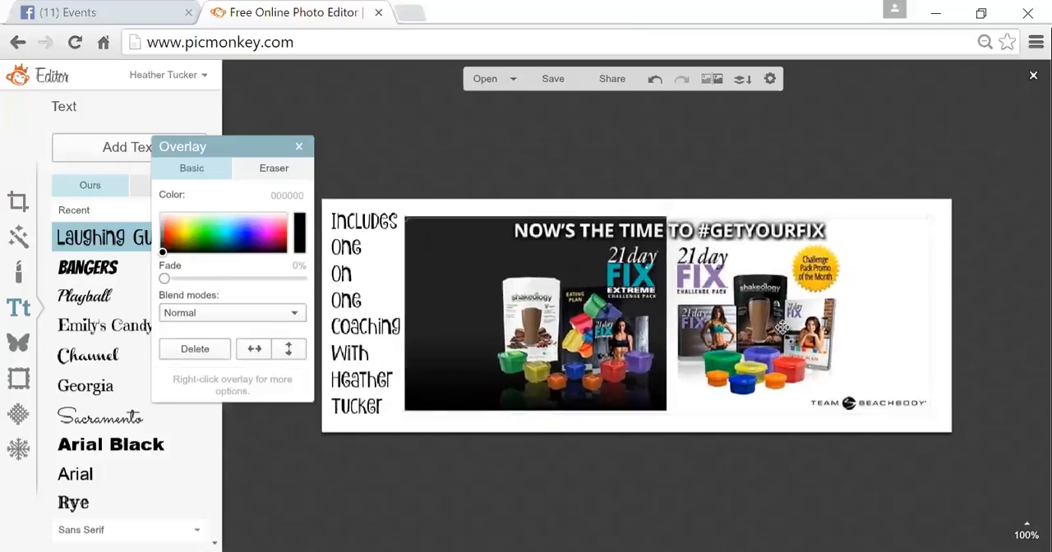
left_click(832, 153)
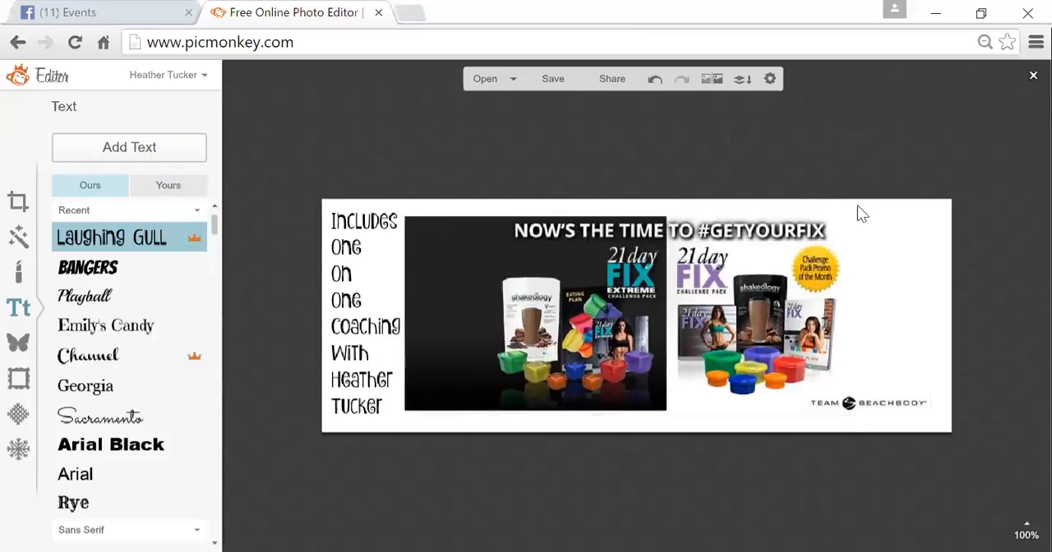
- Save the cover image as a jpg named "Feb 1 Event Page Pic" to the Desktop
left_click(799, 309)
left_click(597, 144)
left_click(552, 79)
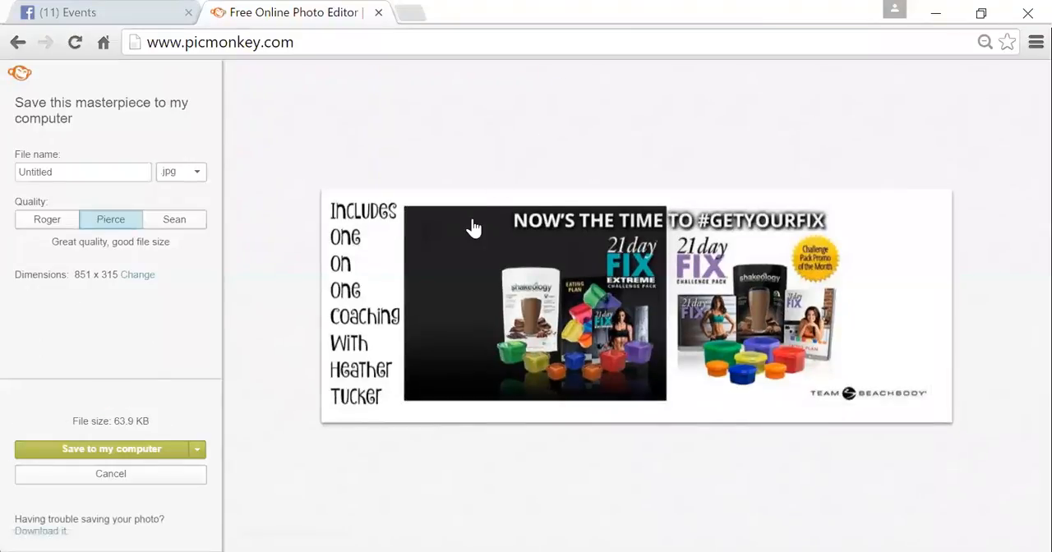
left_click(159, 450)
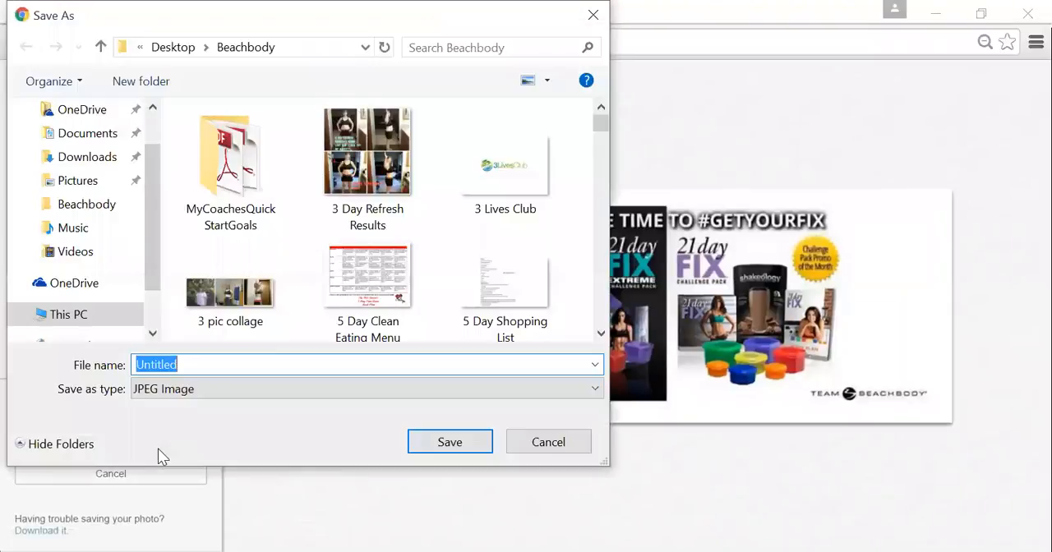
scroll(152, 207, "up", 1)
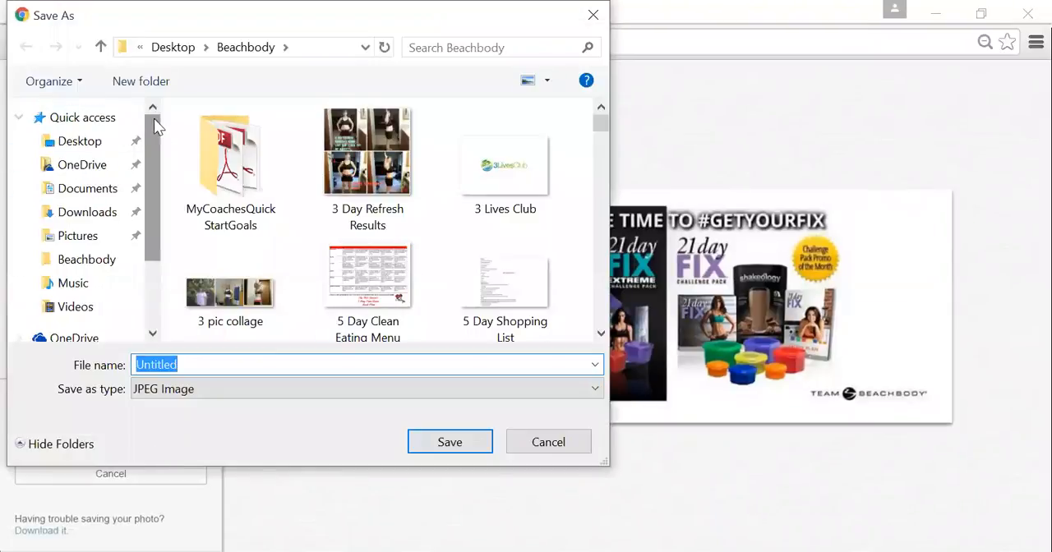
left_click(86, 143)
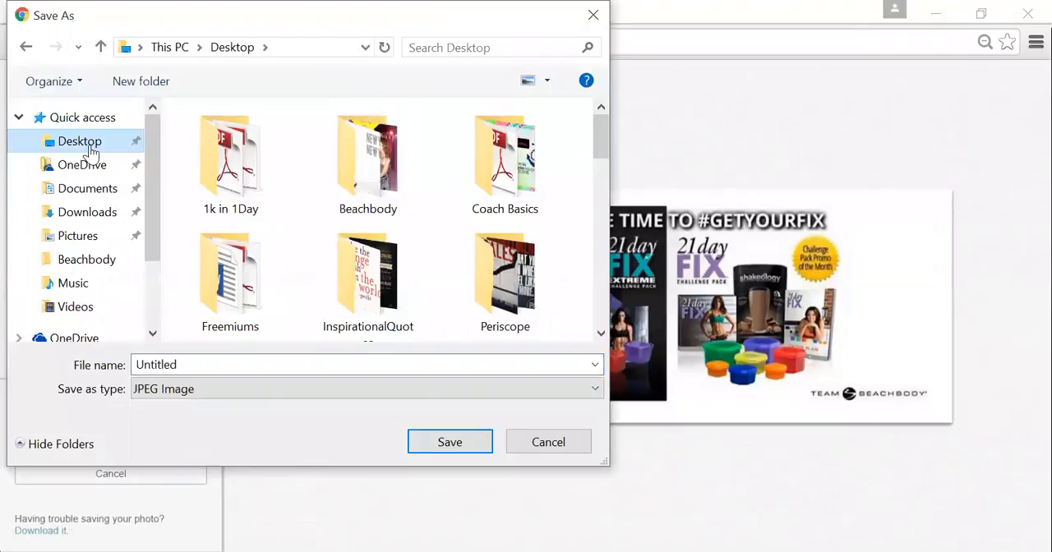
left_click(246, 365)
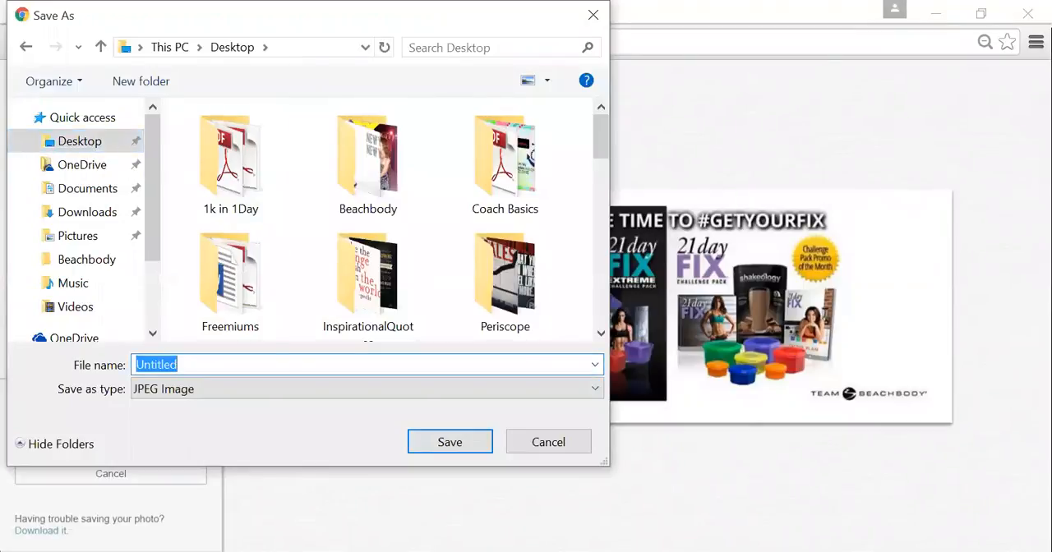
type("Feb 1")
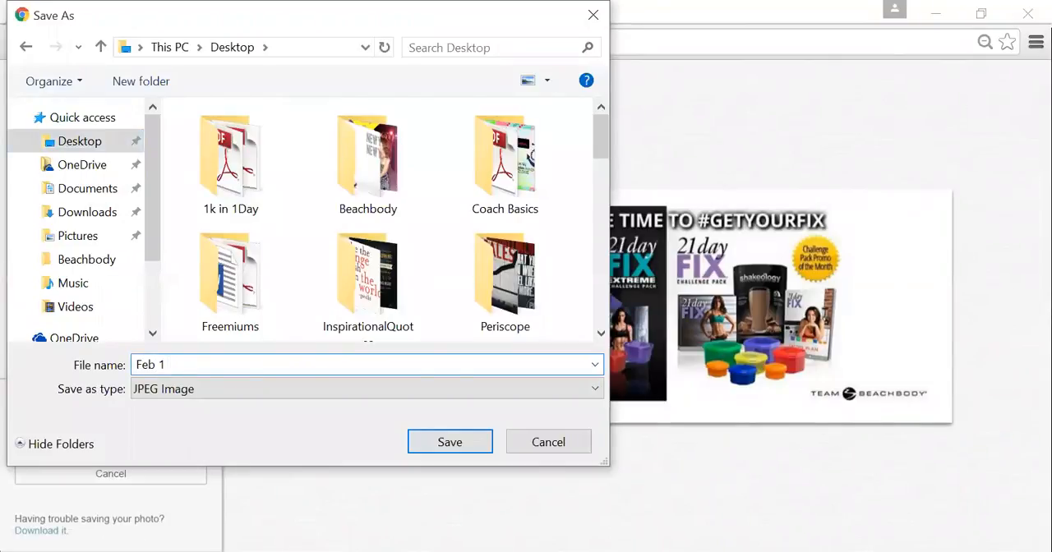
type(" Event Page ")
type("Ni")
key("BackSpace")
key("BackSpace")
type("Pic")
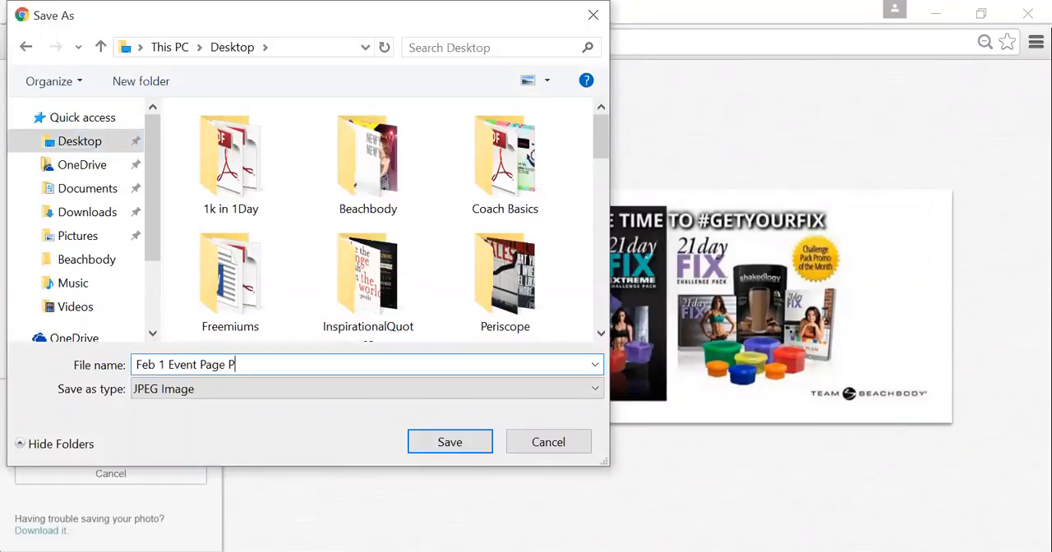
left_click(473, 442)
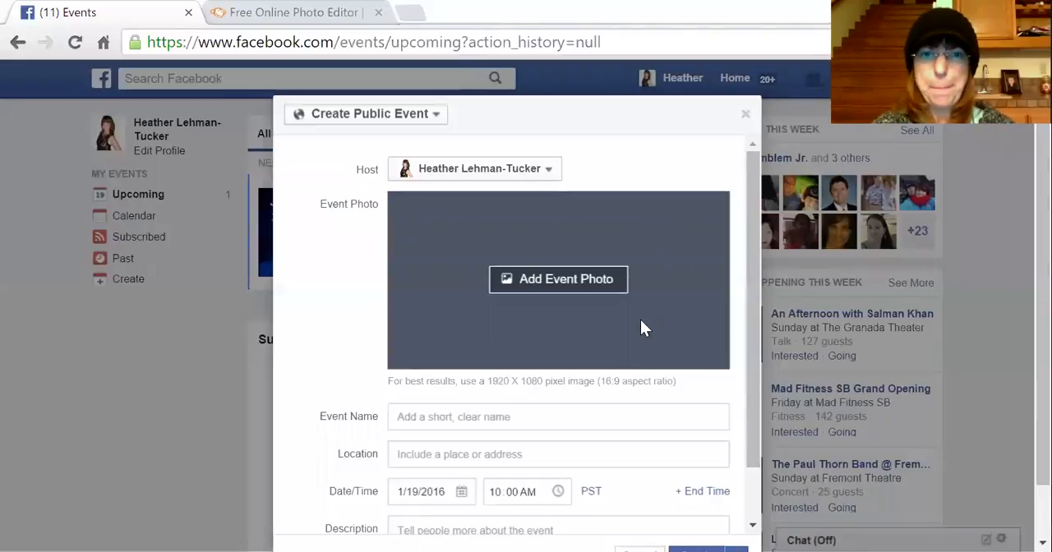
- Upload the saved "Feb 1 Event Page Pic" image as the event photo
left_click(575, 280)
left_click_drag(600, 134, 602, 284)
left_click(230, 177)
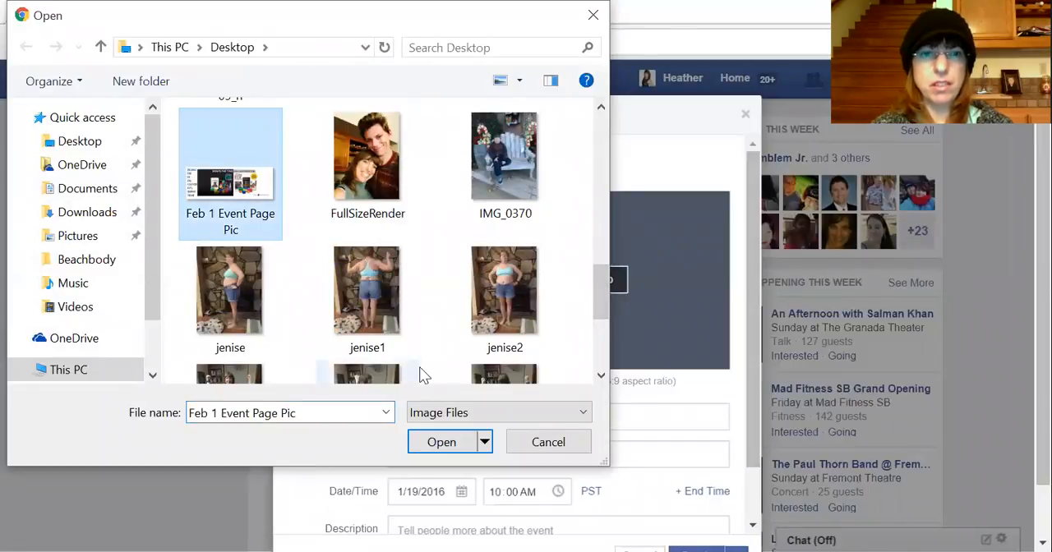
left_click(441, 443)
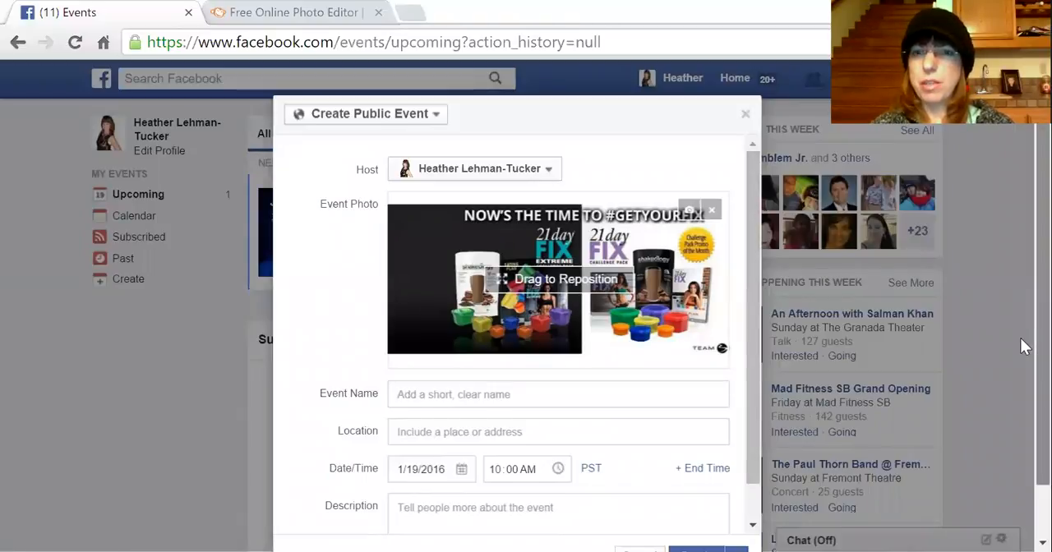
- Enter the event name "Lose Up to 15 Pounds in 21 Days...Open to Learn More!!!"
scroll(1023, 343, "down", 2)
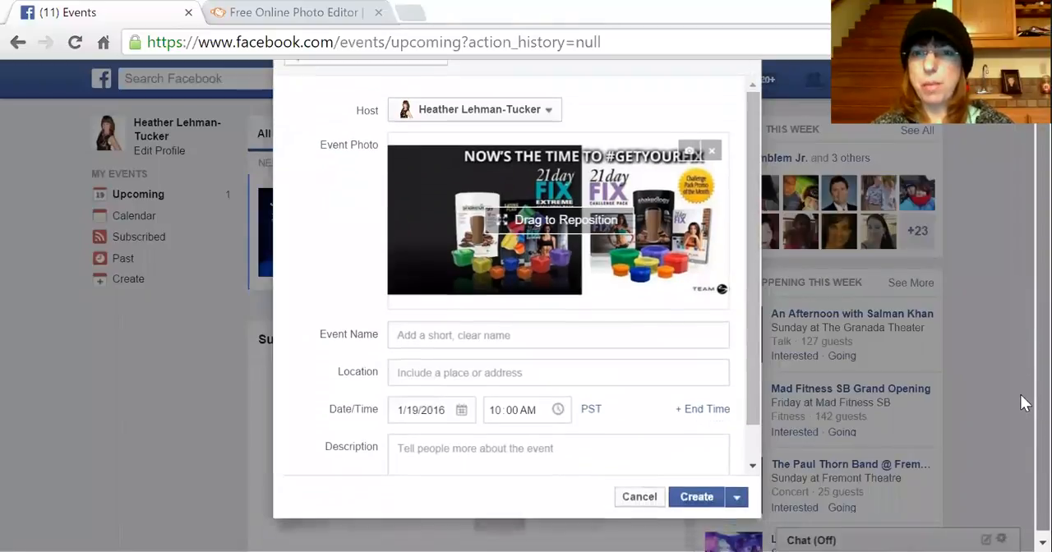
left_click(450, 337)
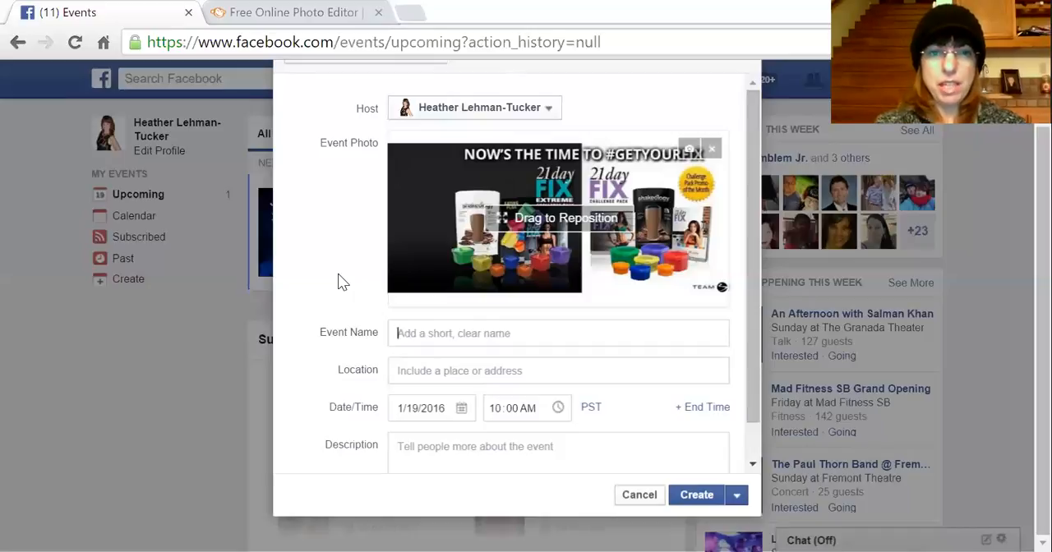
type("Lose UP")
key("BackSpace")
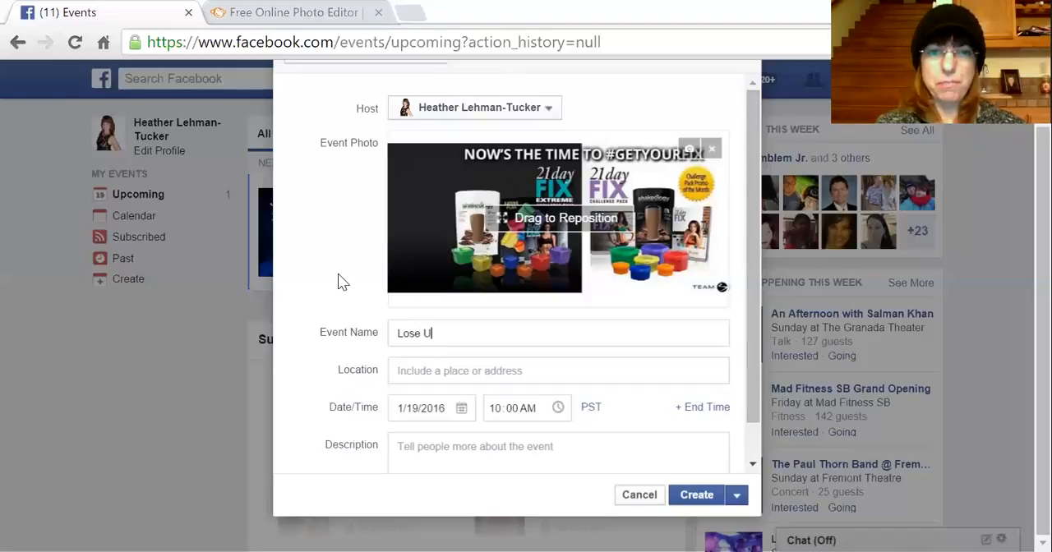
type("p to 15 Pounds in 21 Days")
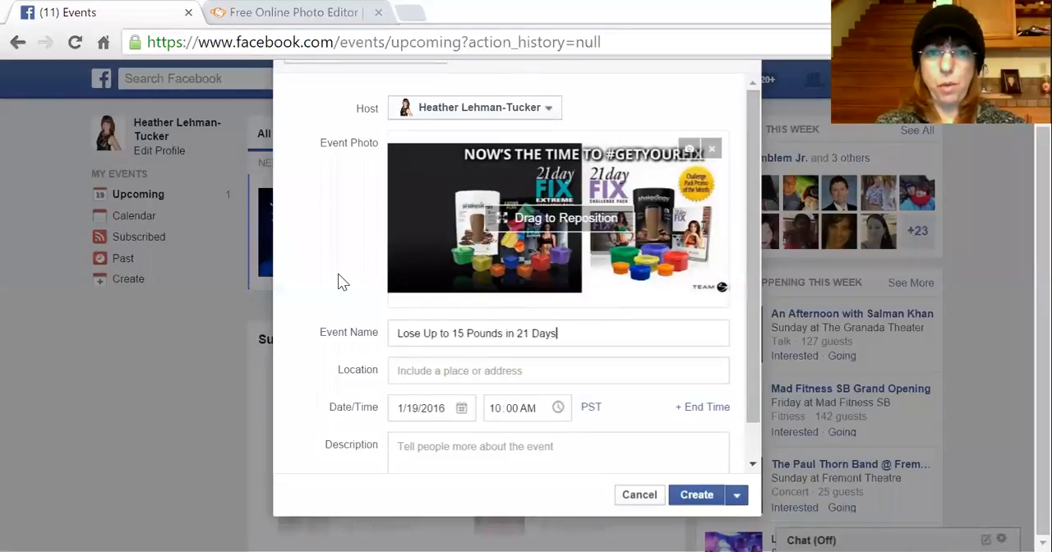
type("...")
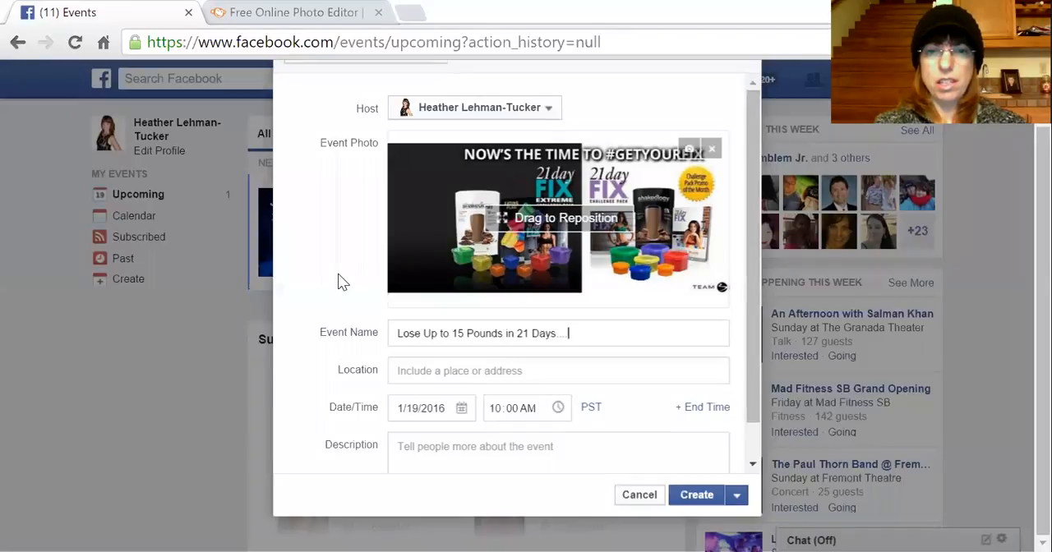
type("Ope")
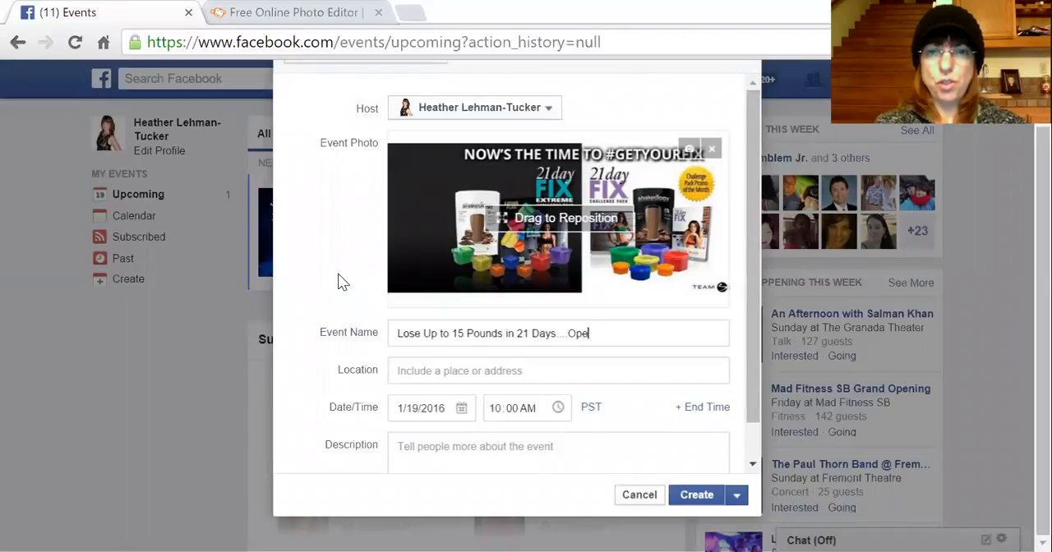
type("n to")
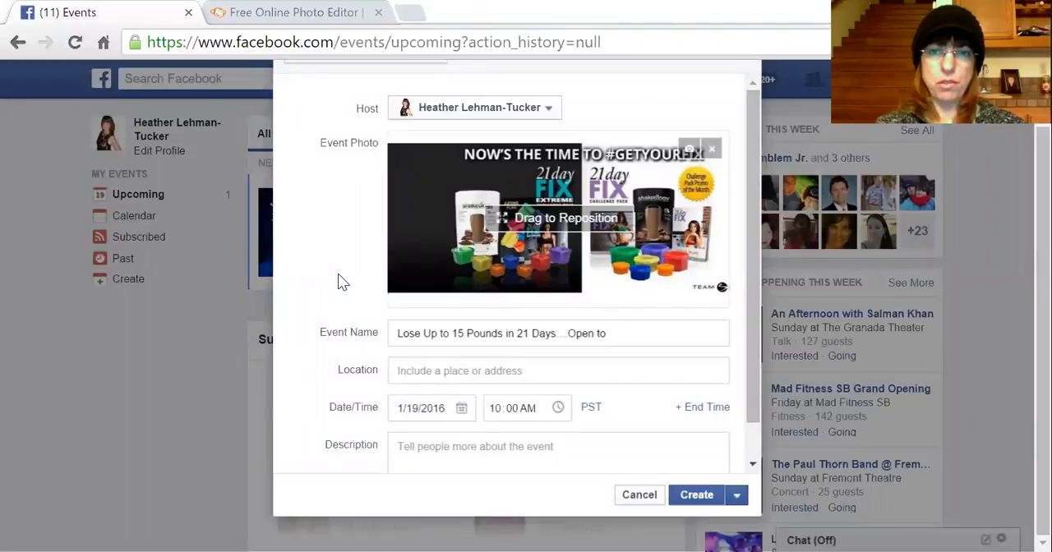
type("Learn More!!!")
left_click(440, 374)
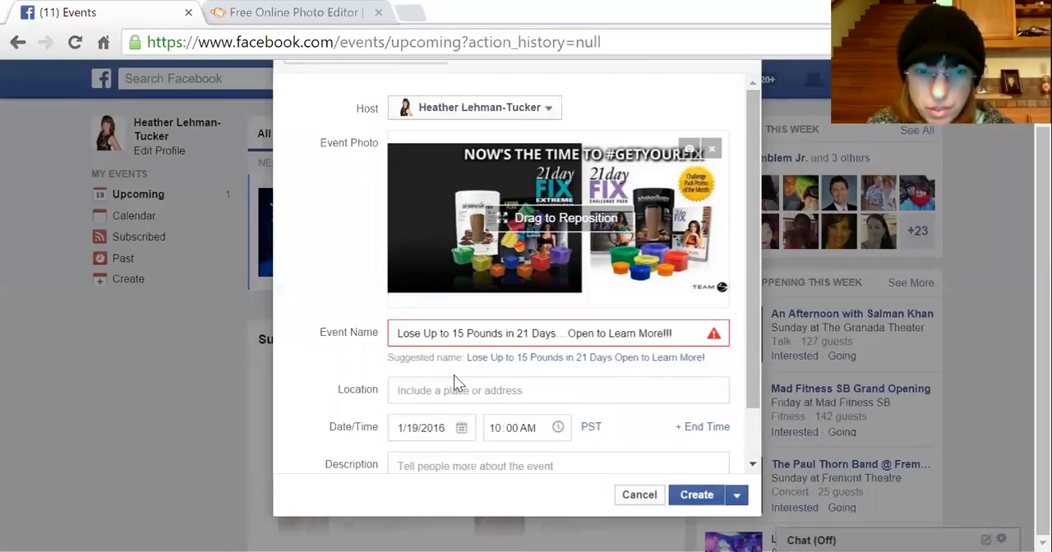
- Edit the event name to "Lose Up to 15 Pounds in 21 Days-Open to Learn More!"
left_click(569, 333)
key("BackSpace")
key("BackSpace")
key("BackSpace")
key("BackSpace")
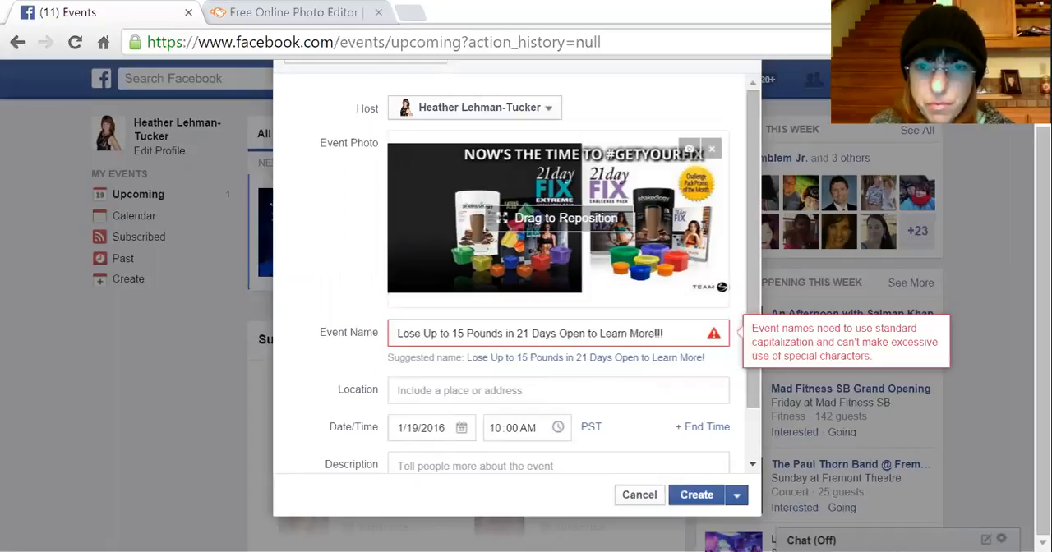
left_click(558, 390)
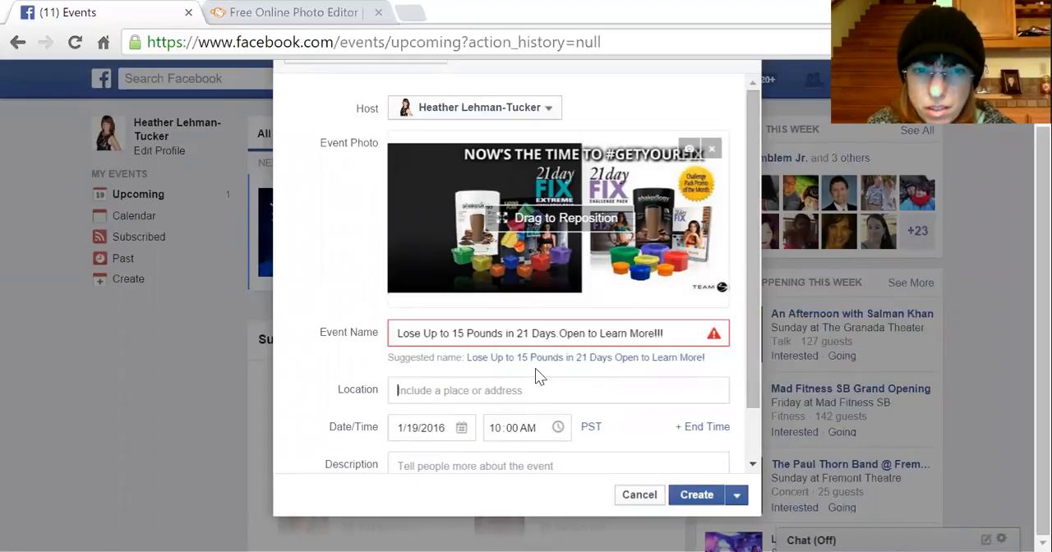
mouse_move(684, 339)
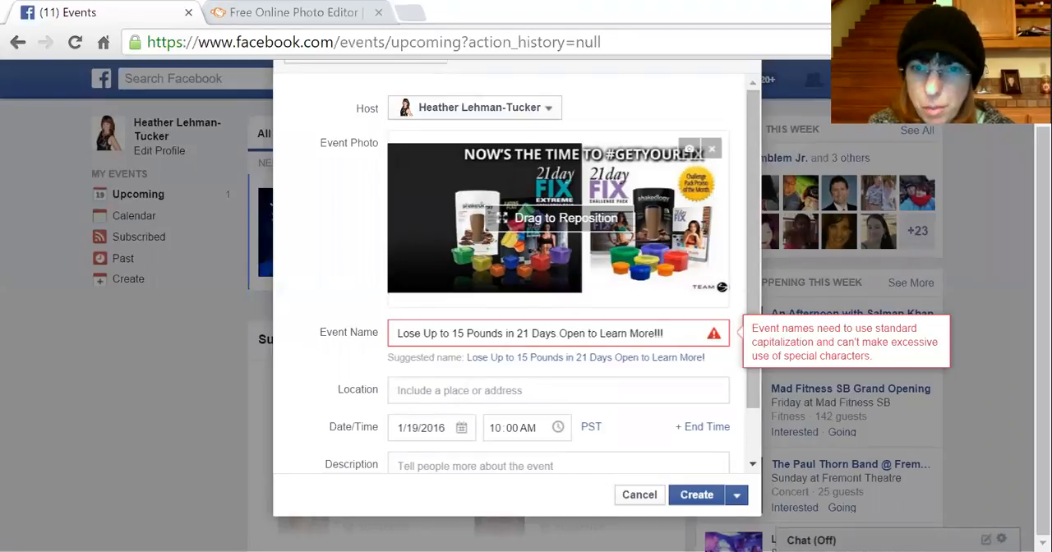
key("BackSpace")
key("BackSpace")
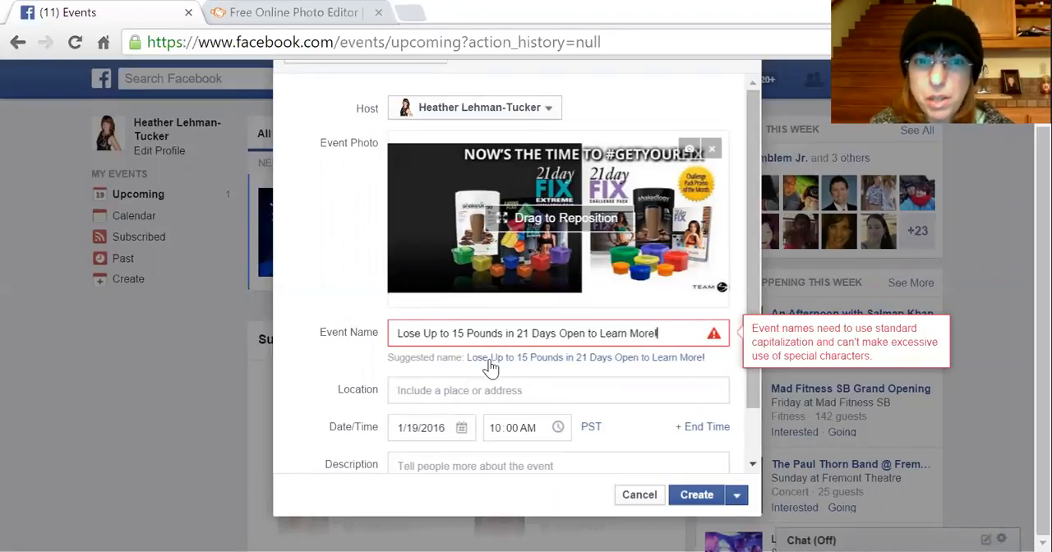
left_click(477, 385)
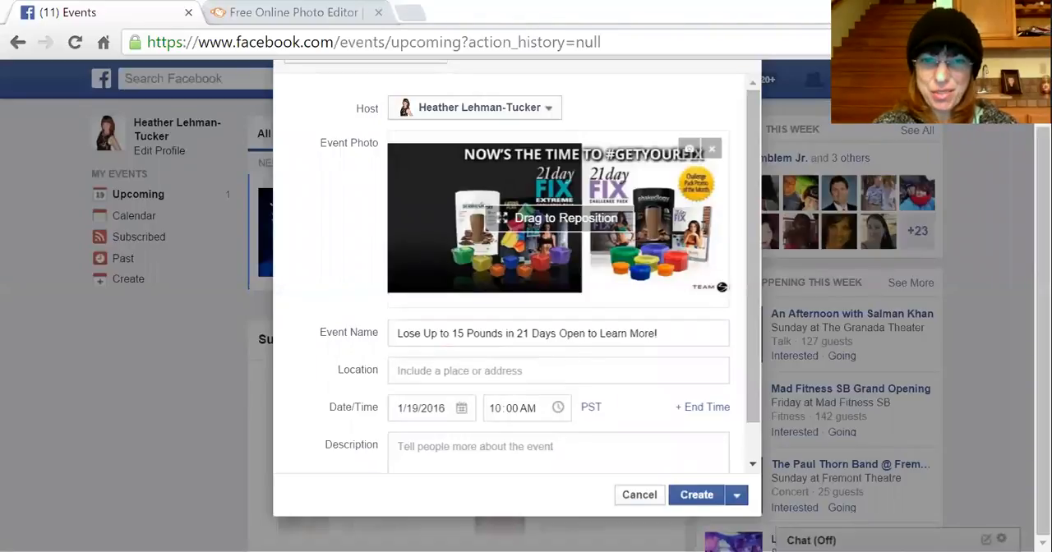
key("BackSpace")
type("-")
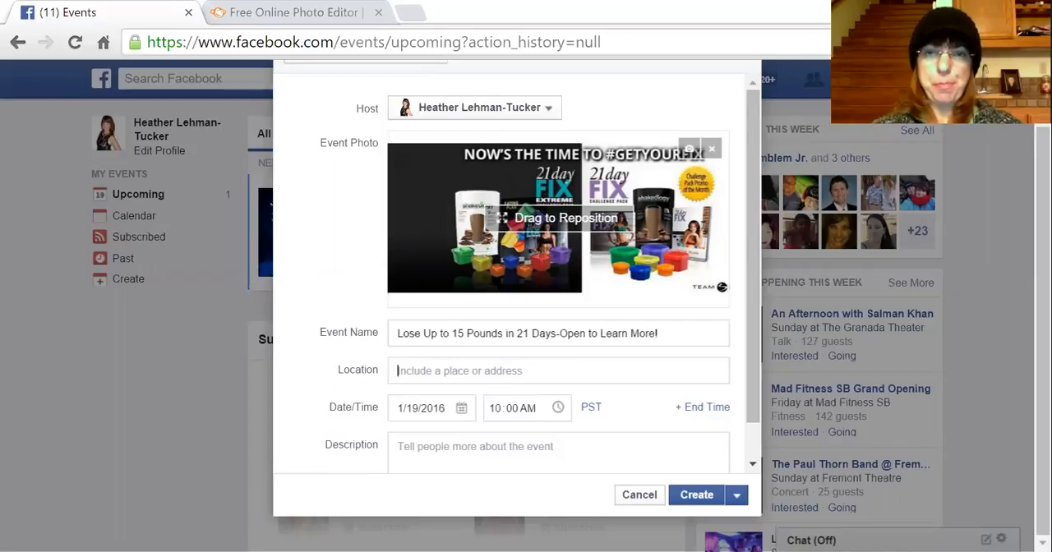
- Set the event location to "Your Home" without picking a suggested place
type("Your ")
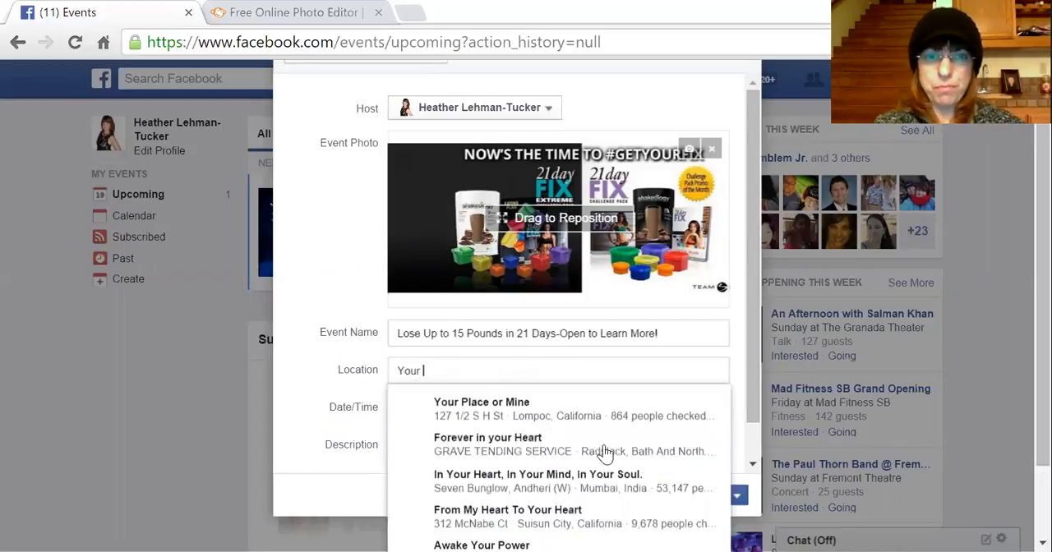
type("HOme")
key("BackSpace")
key("BackSpace")
key("BackSpace")
type("ome")
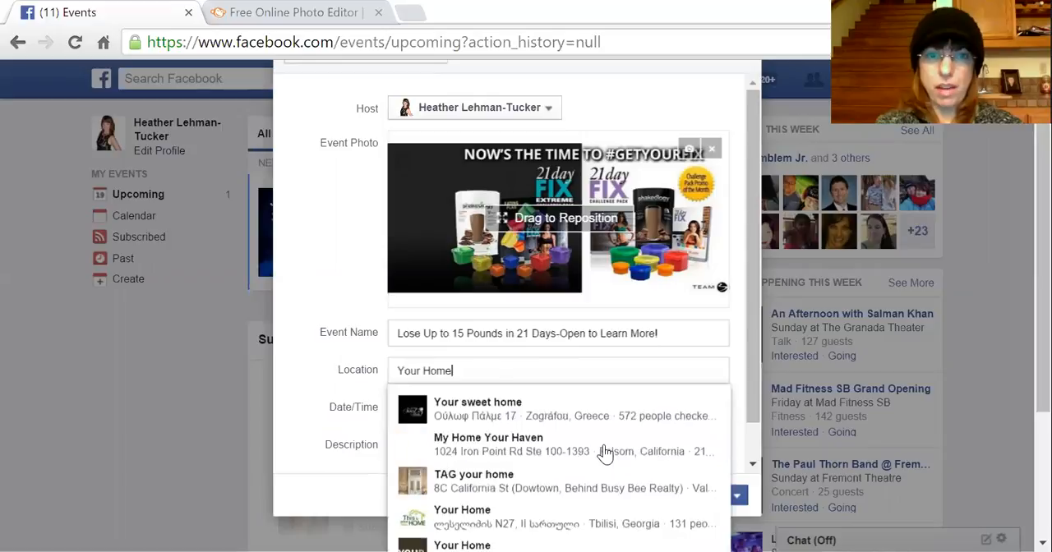
left_click(294, 394)
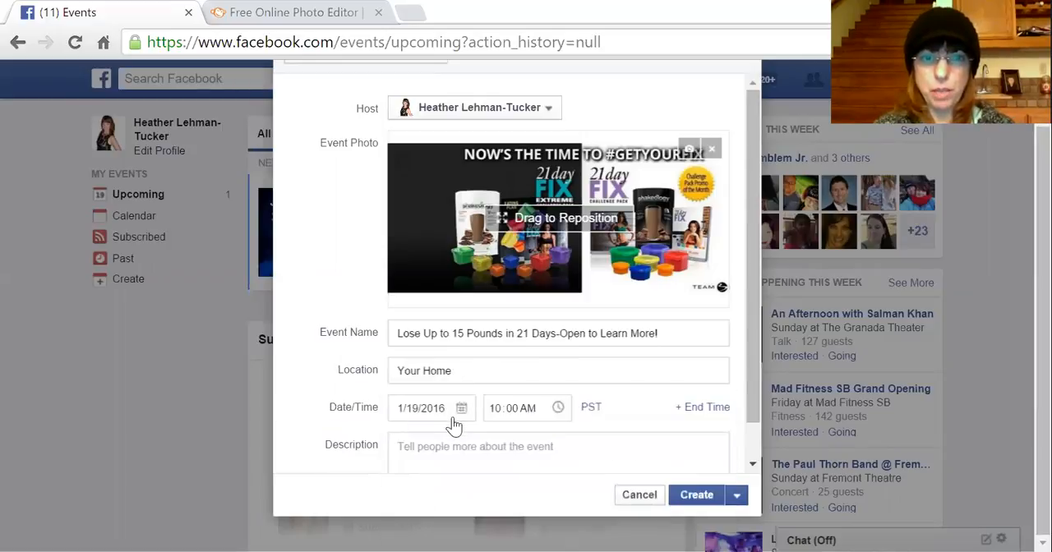
- Set the event date to 2/1/2016 and the start time to 8:00 AM
left_click_drag(756, 359, 756, 423)
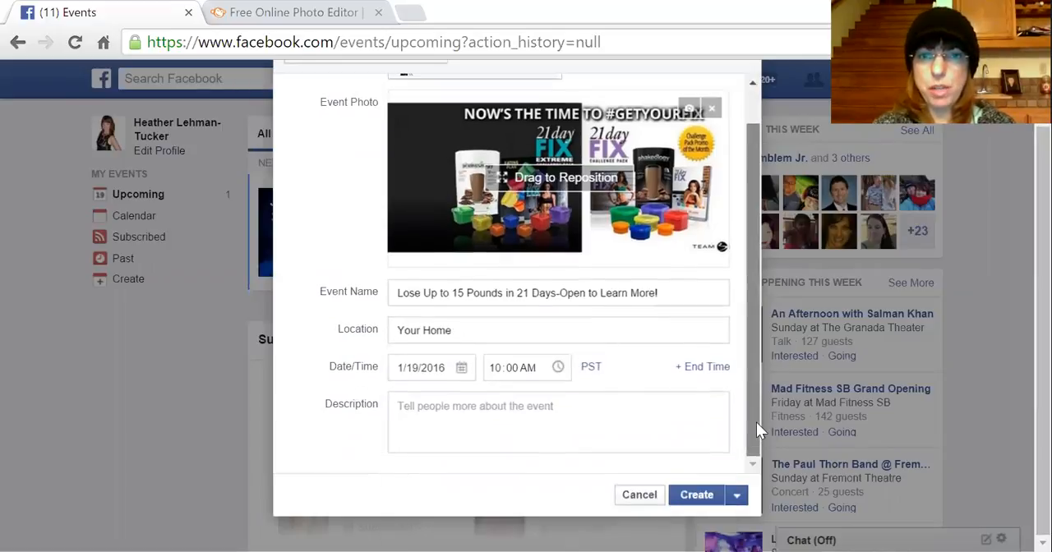
left_click(461, 371)
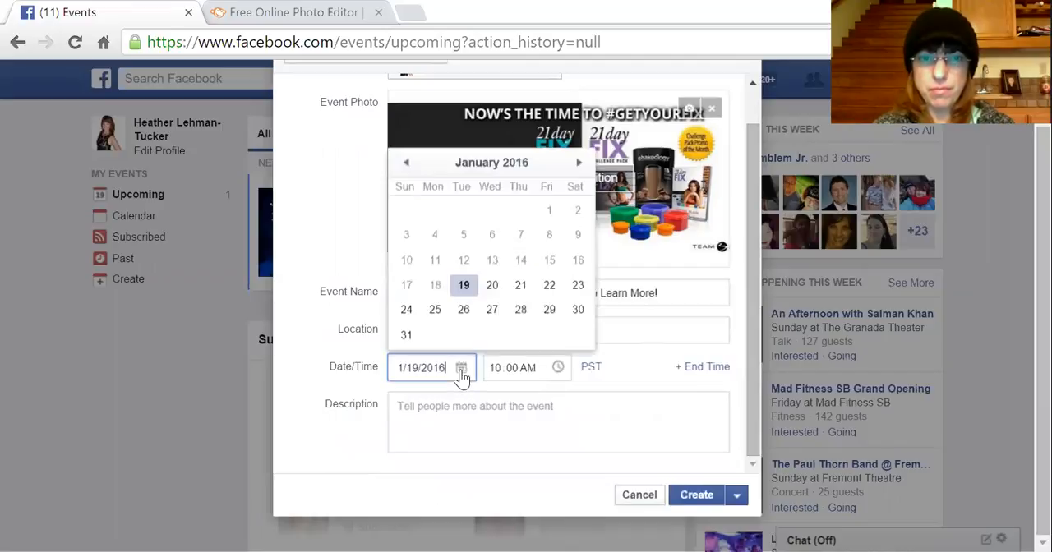
left_click(578, 164)
left_click(434, 212)
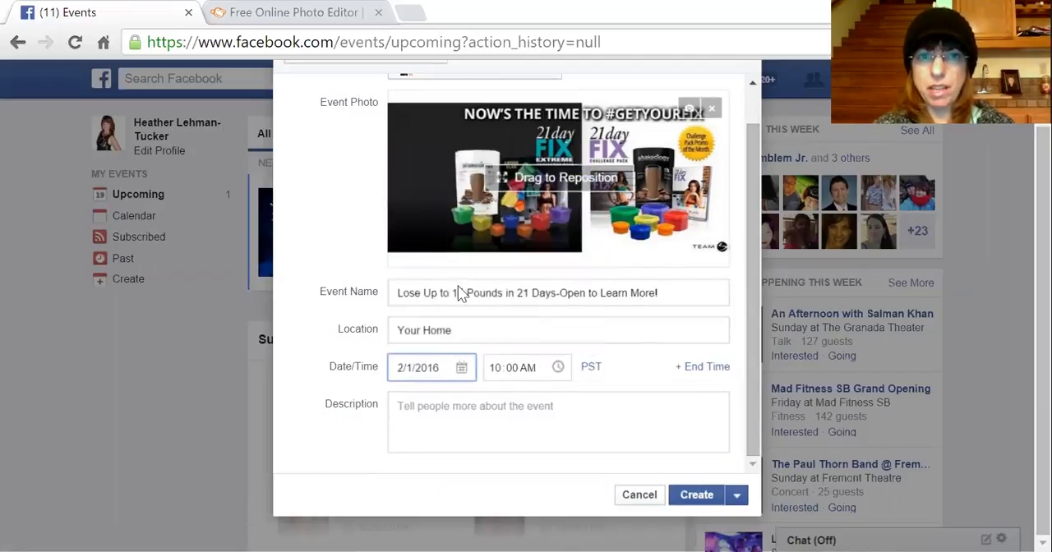
left_click(560, 369)
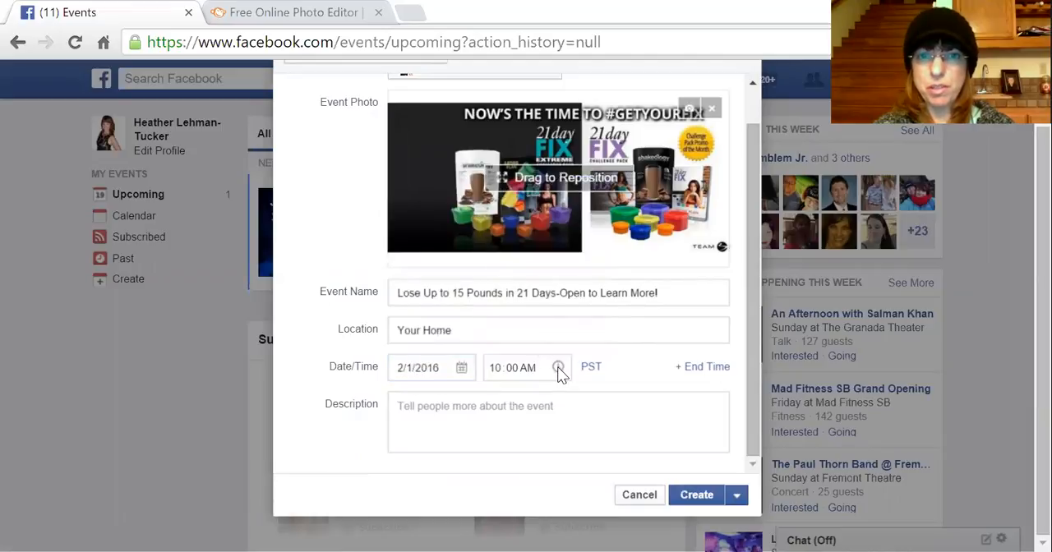
left_click(494, 371)
type("8")
key("Tab")
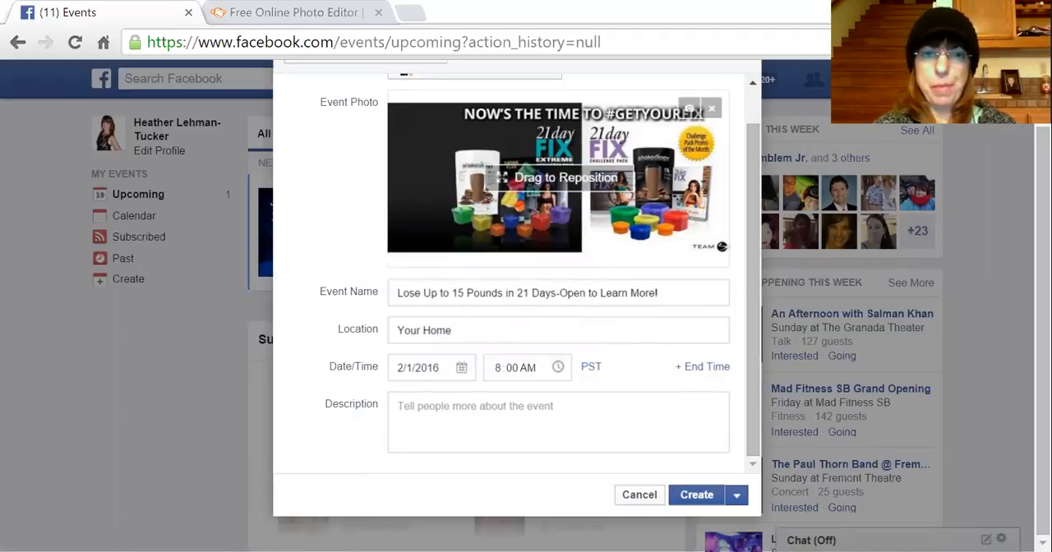
- Paste the earlier event's description into the Description field
right_click(419, 412)
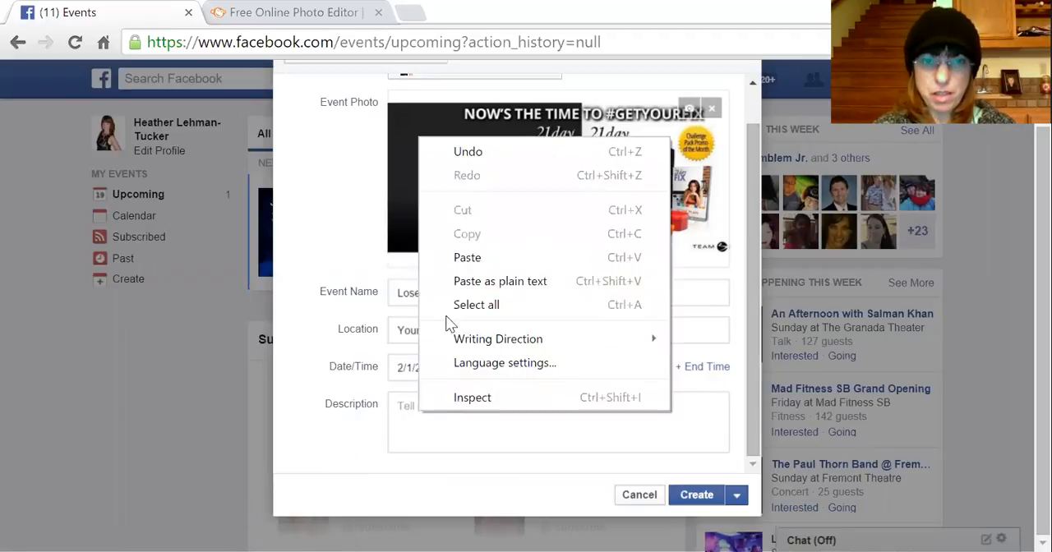
left_click(468, 259)
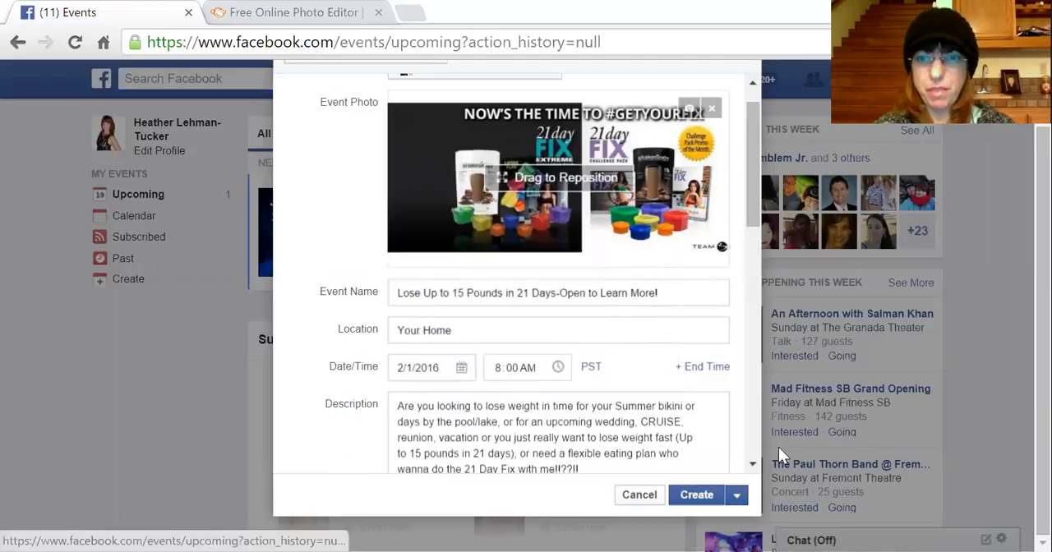
left_click(752, 463)
left_click(752, 463)
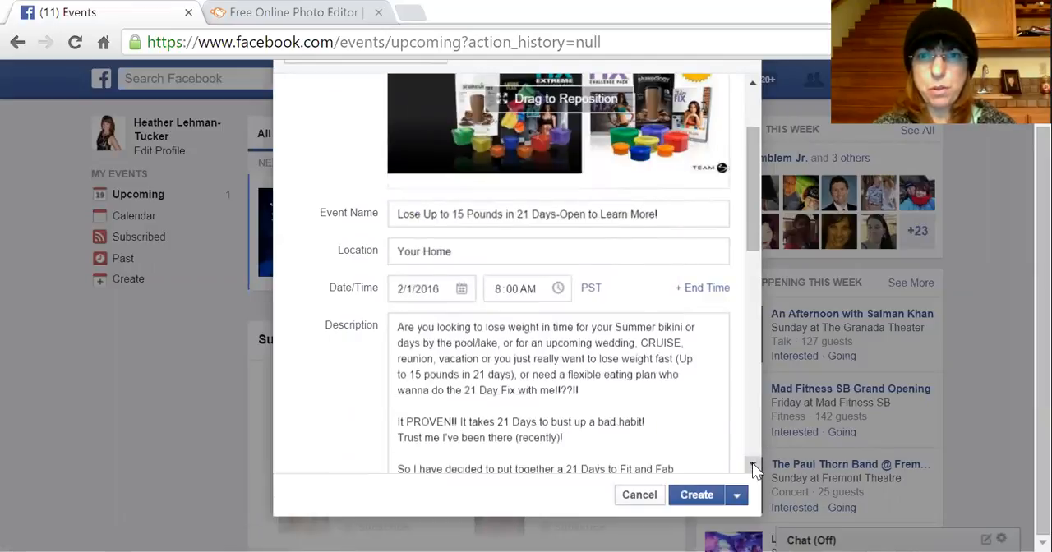
- Review the full pasted description and create the event
left_click(751, 463)
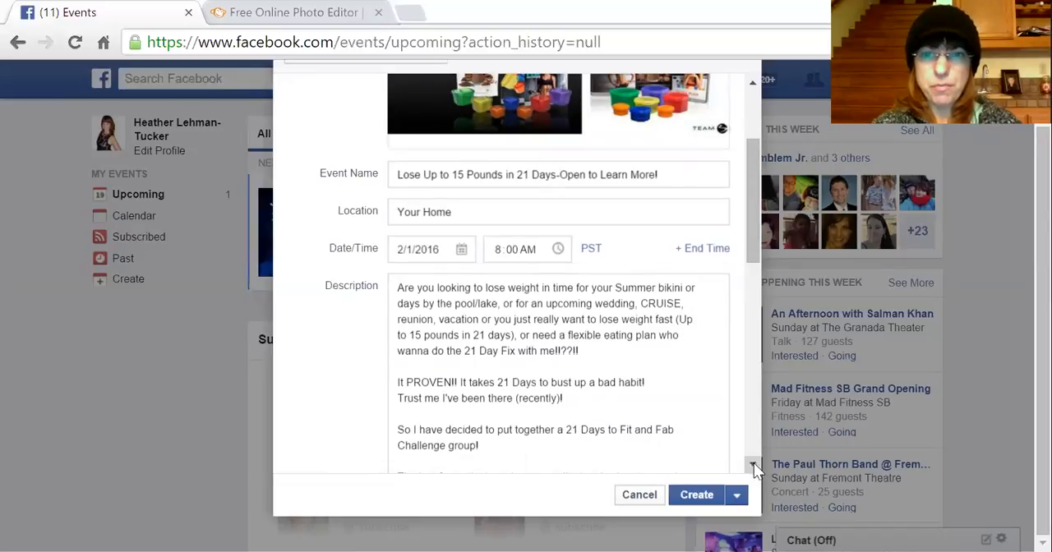
left_click(753, 466)
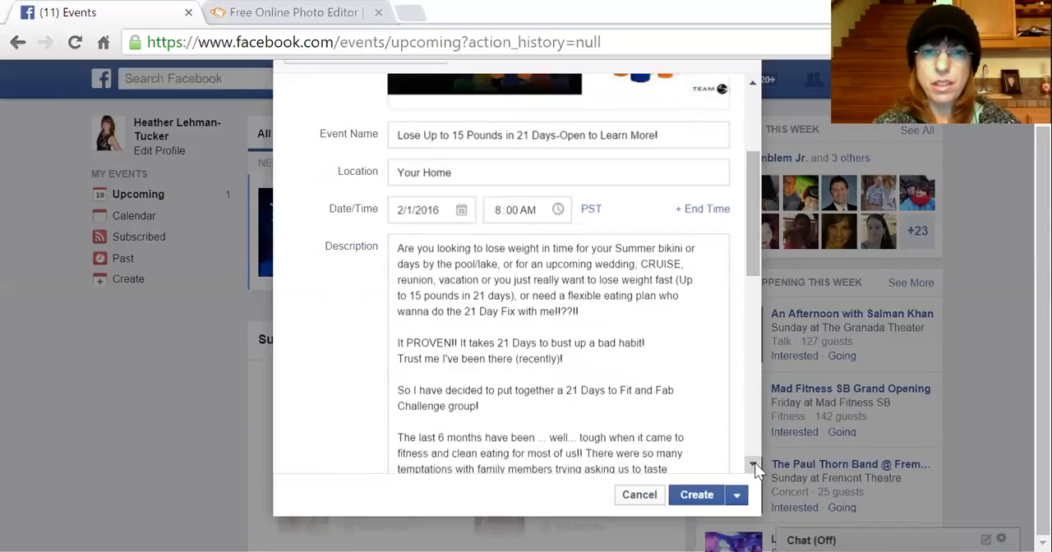
left_click(754, 465)
left_click(754, 465)
left_click(754, 465)
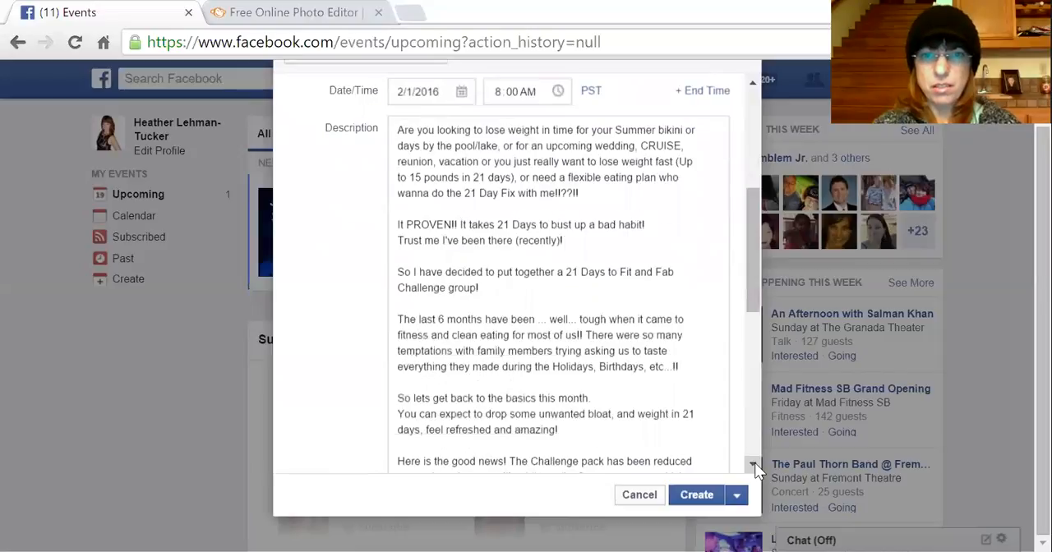
left_click(754, 465)
left_click(754, 465)
left_click(754, 465)
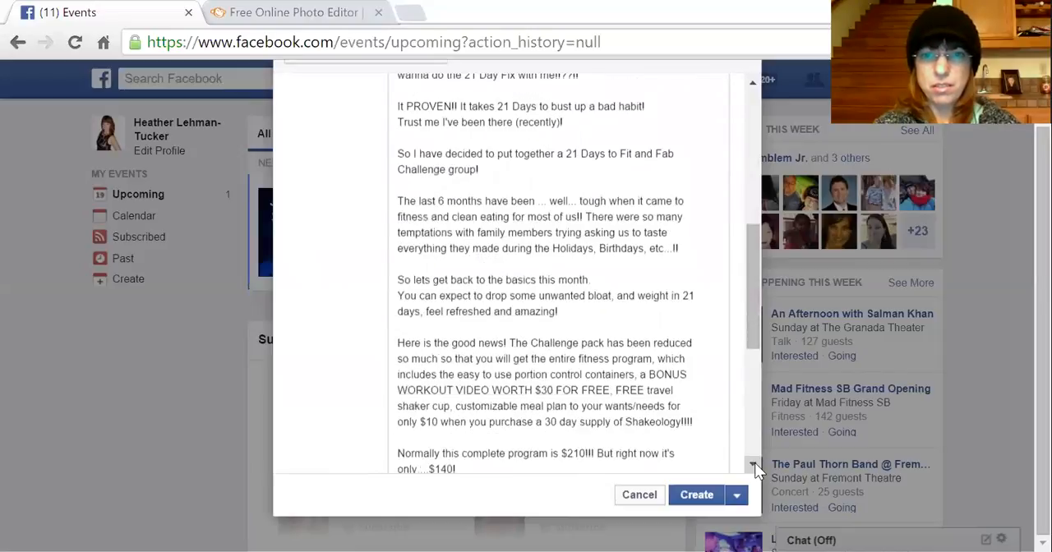
left_click(754, 465)
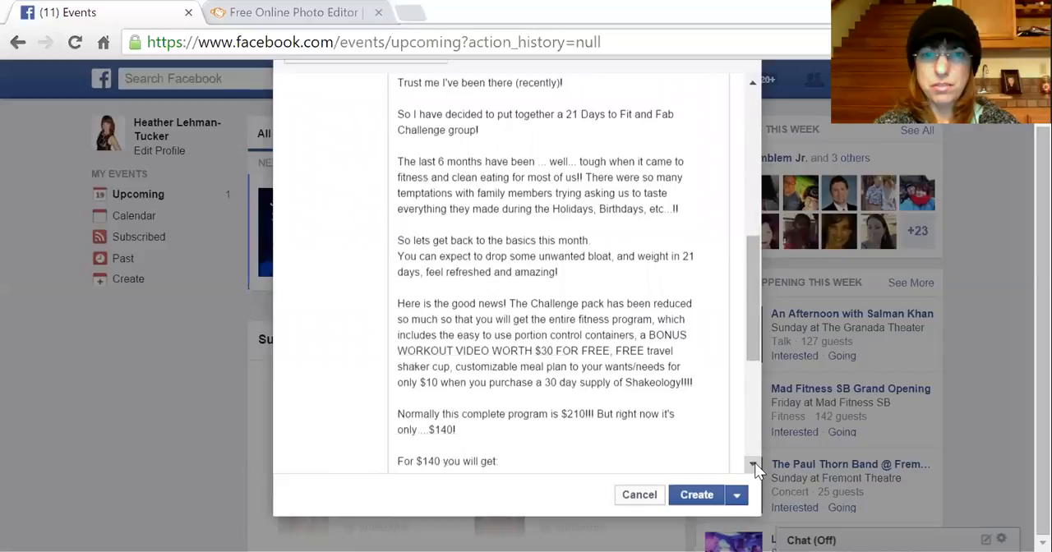
left_click(755, 465)
left_click(754, 465)
left_click(755, 465)
left_click(754, 465)
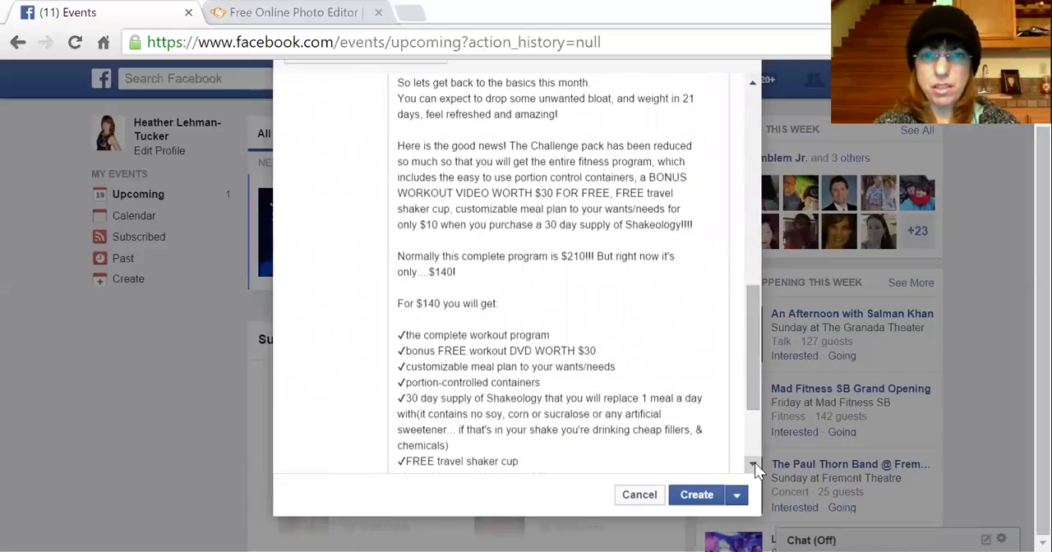
left_click(754, 465)
left_click(755, 465)
left_click(754, 465)
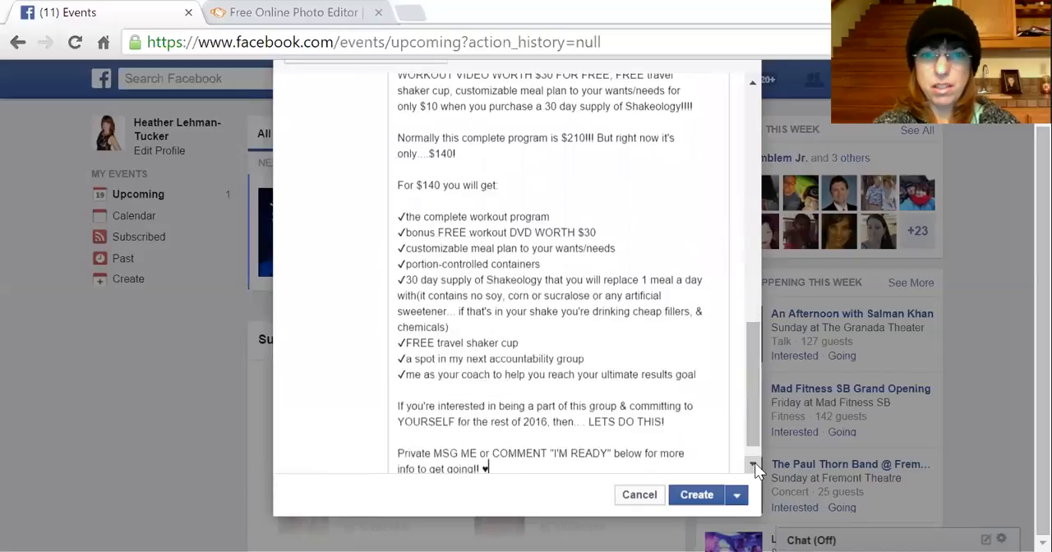
left_click(754, 465)
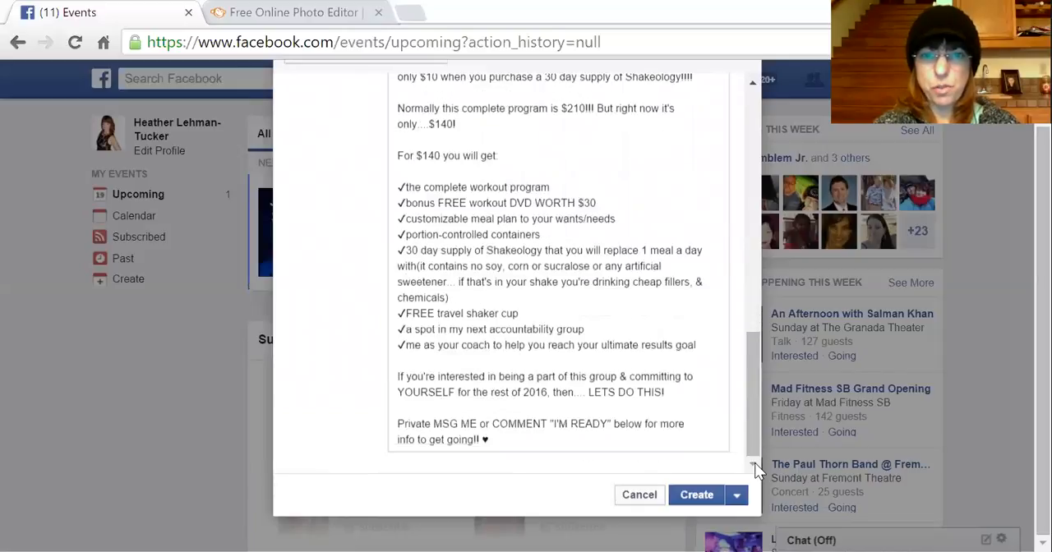
left_click(707, 499)
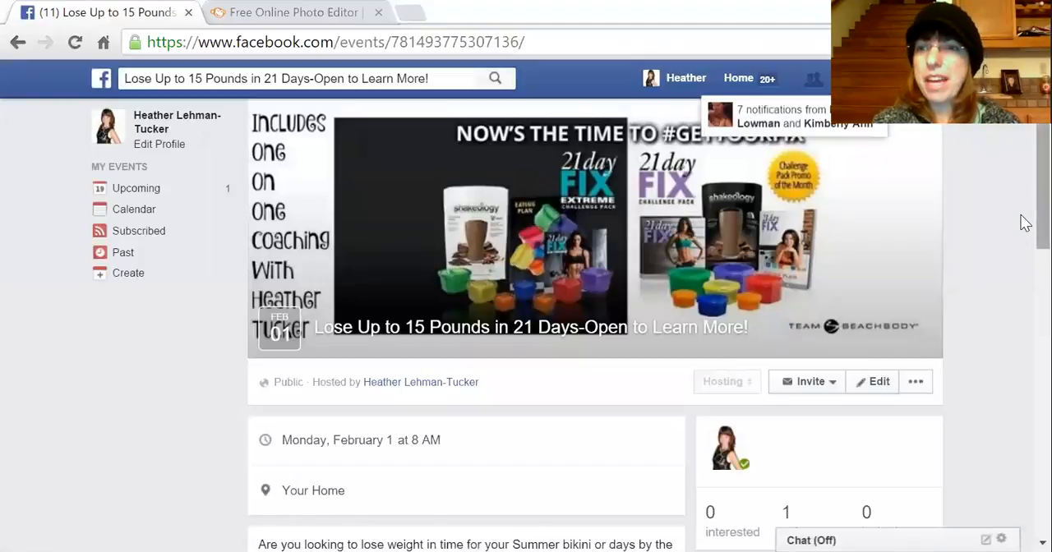
- Open the event's friend invitation dialog and switch it to the All Friends list
scroll(1025, 224, "down", 2)
scroll(1025, 223, "down", 2)
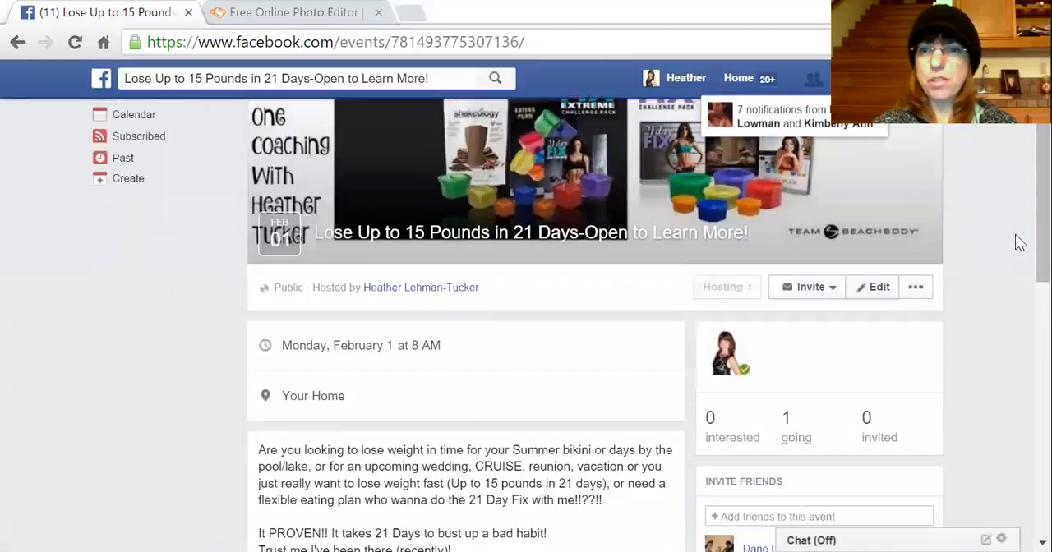
left_click(832, 298)
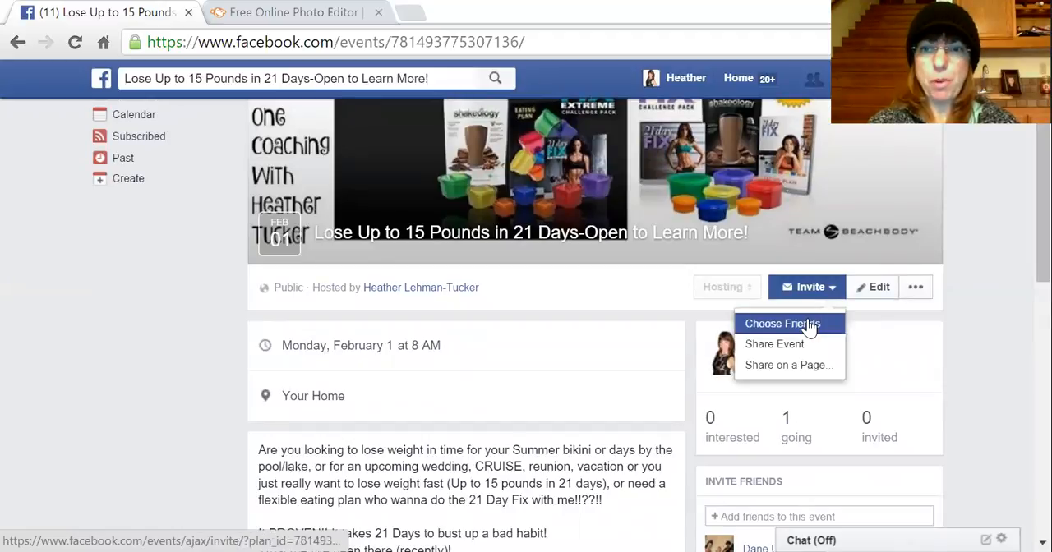
left_click(806, 325)
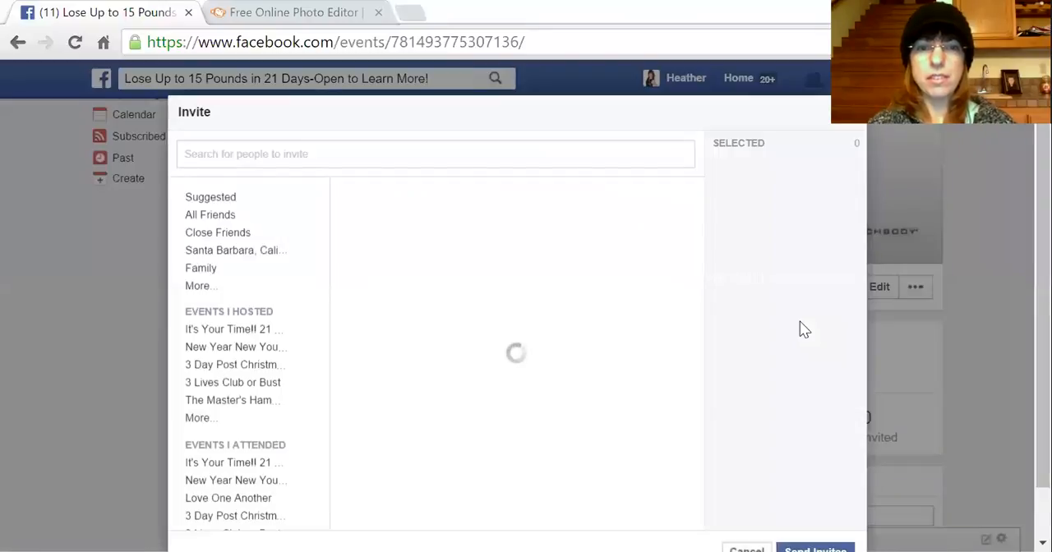
left_click(224, 218)
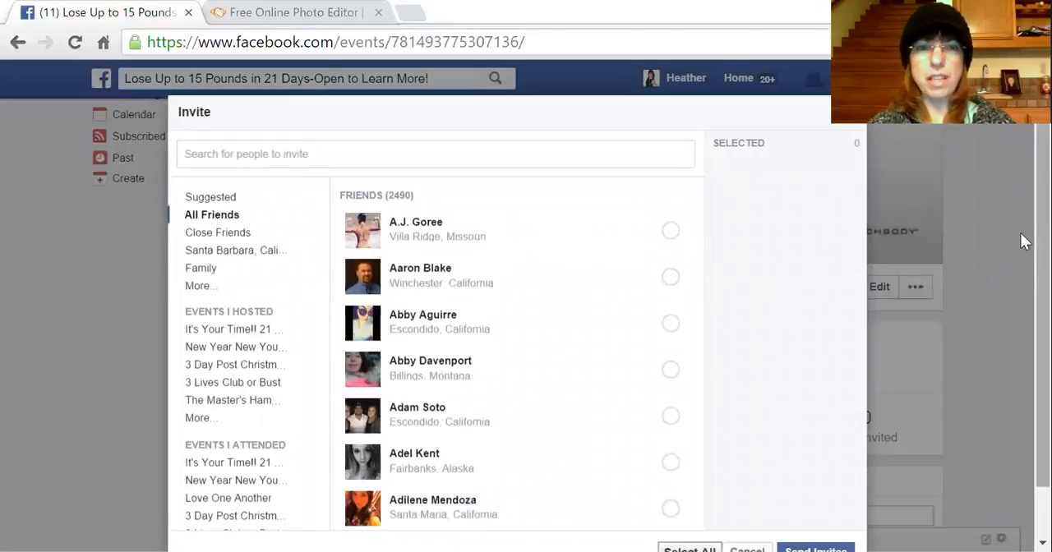
- Select the first eight friends in the list and send them invitations to the event
scroll(1023, 241, "down", 1)
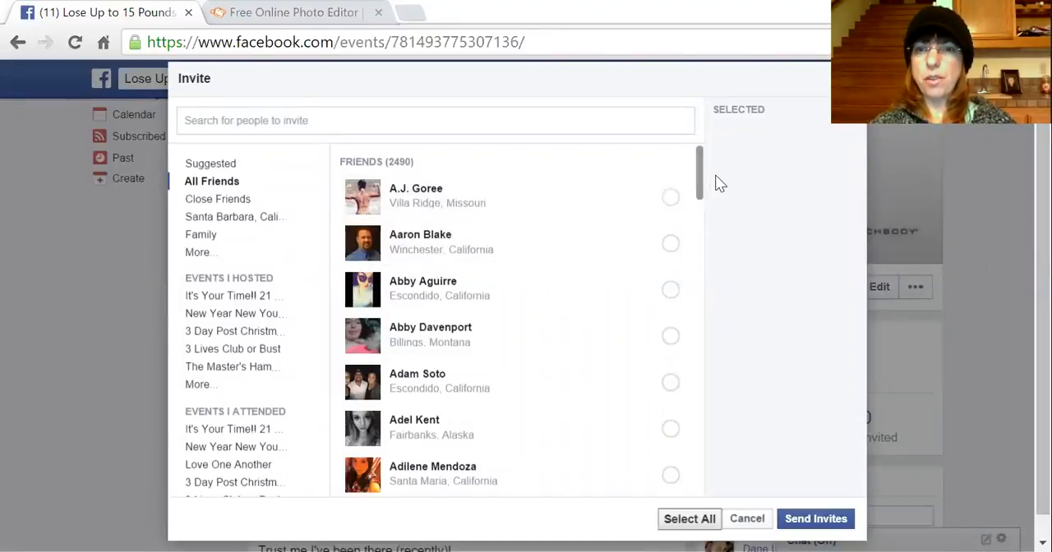
left_click(671, 200)
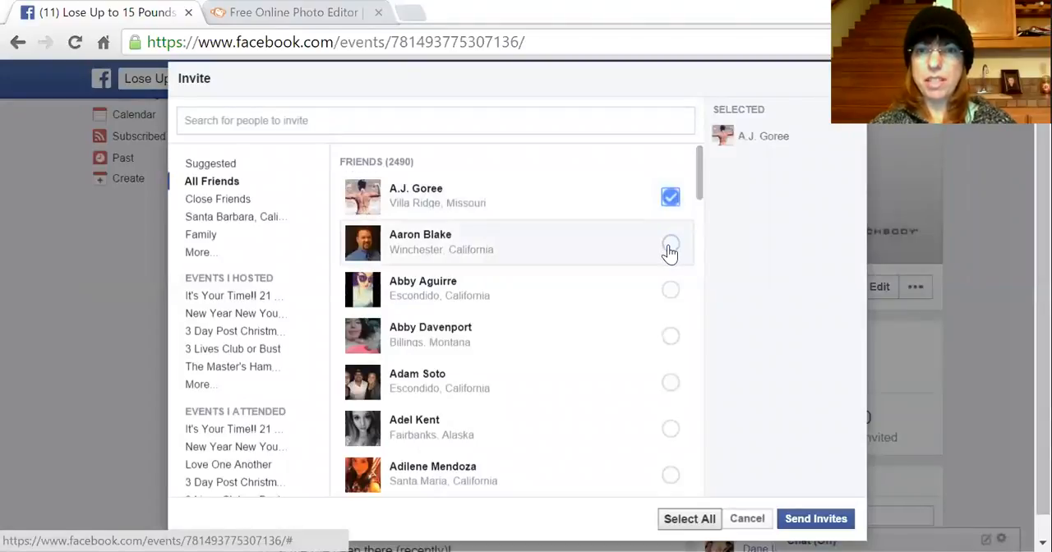
left_click(670, 249)
left_click(671, 293)
left_click(670, 337)
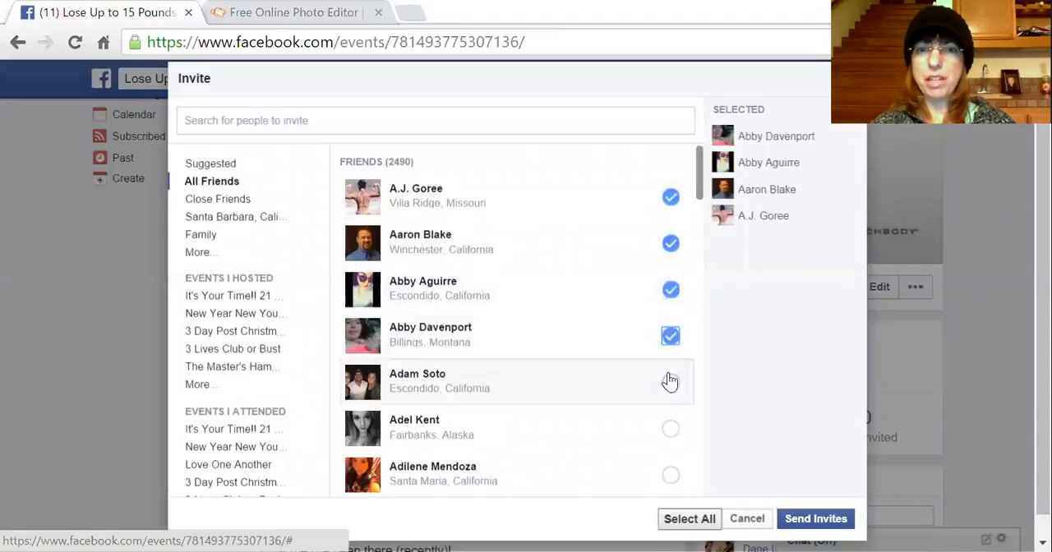
left_click(669, 382)
left_click(670, 429)
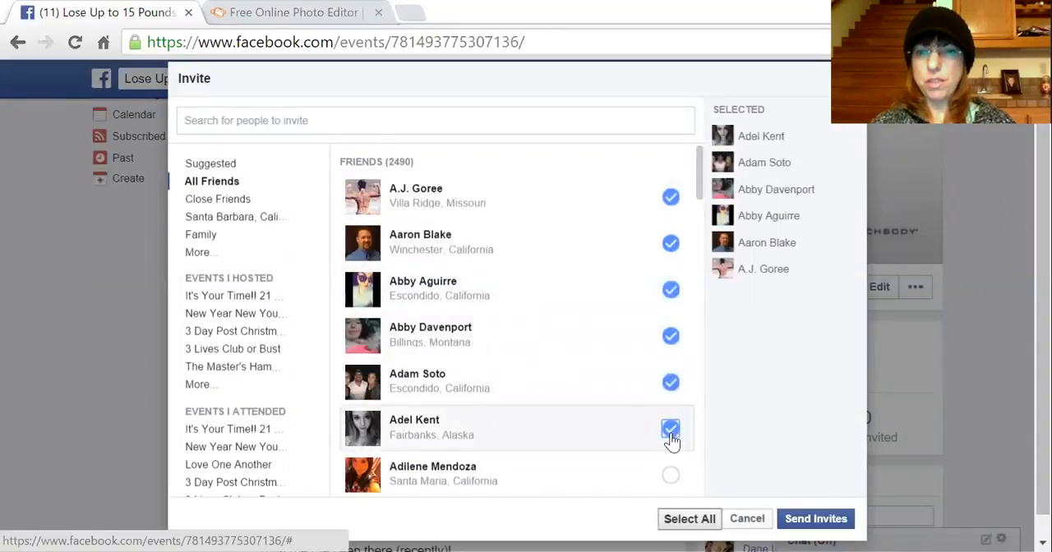
scroll(671, 441, "down", 2)
left_click(671, 321)
left_click(671, 364)
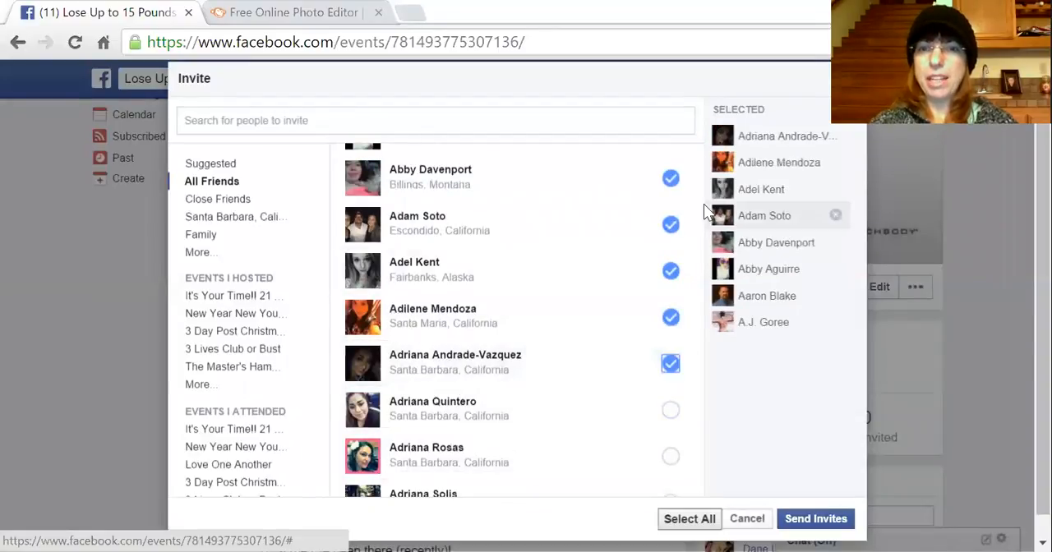
left_click_drag(696, 206, 700, 175)
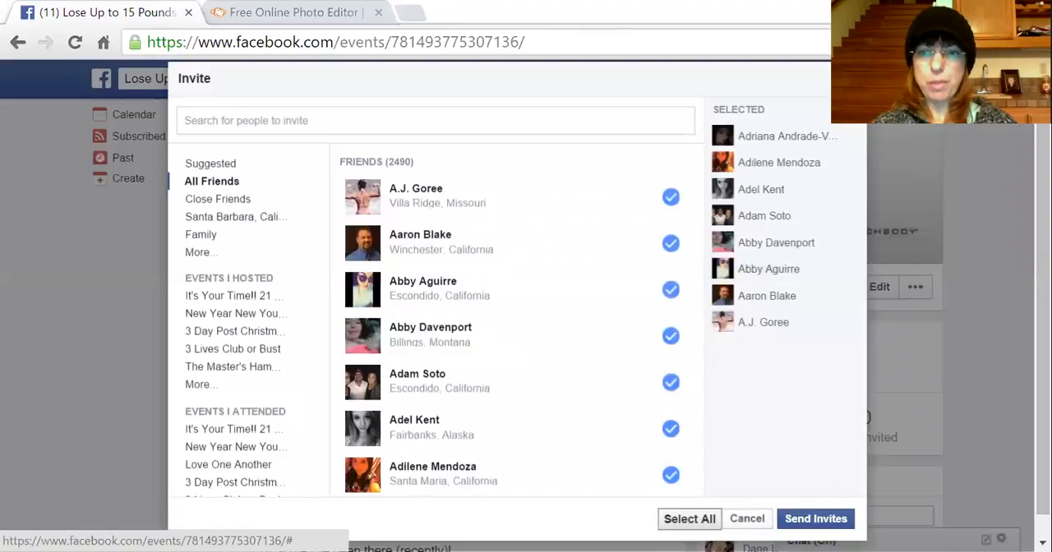
left_click(815, 518)
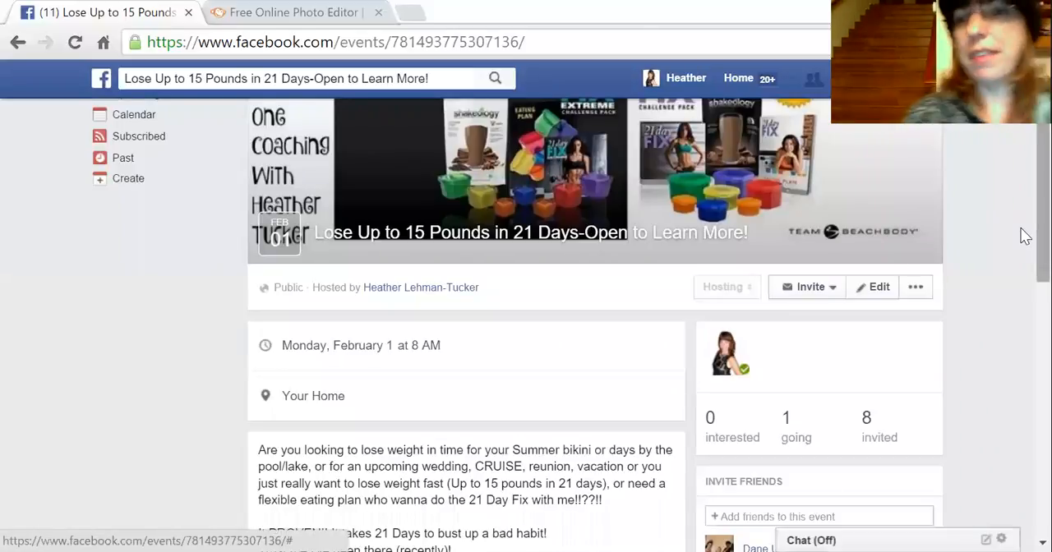
scroll(1023, 226, "up", 1)
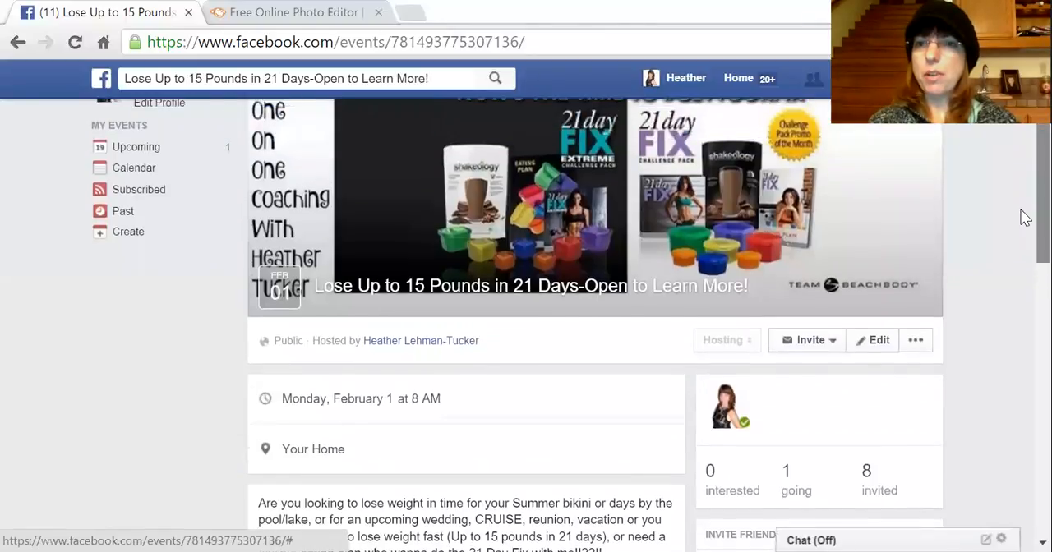
scroll(1024, 239, "down", 2)
scroll(1024, 248, "up", 1)
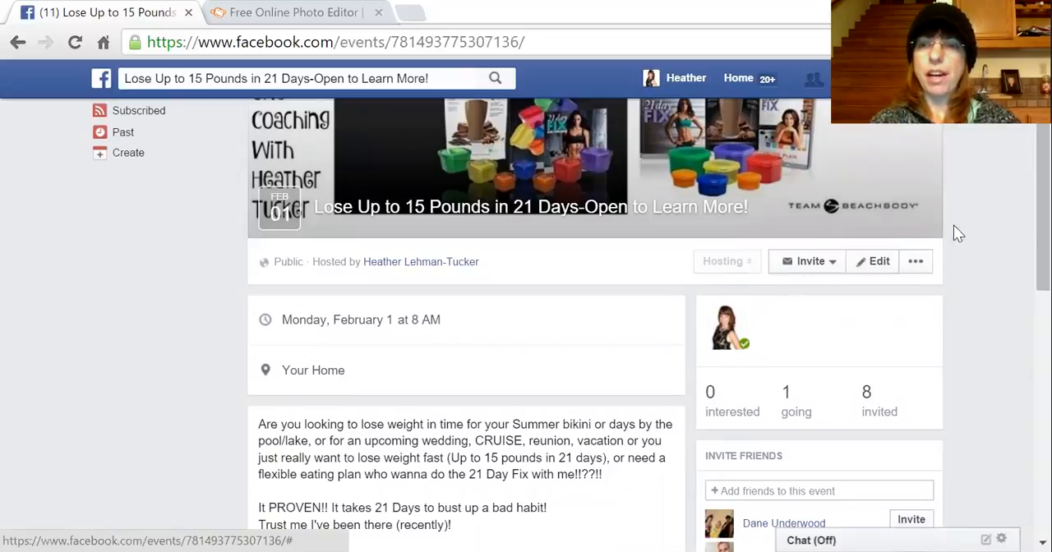
scroll(1025, 234, "down", 1)
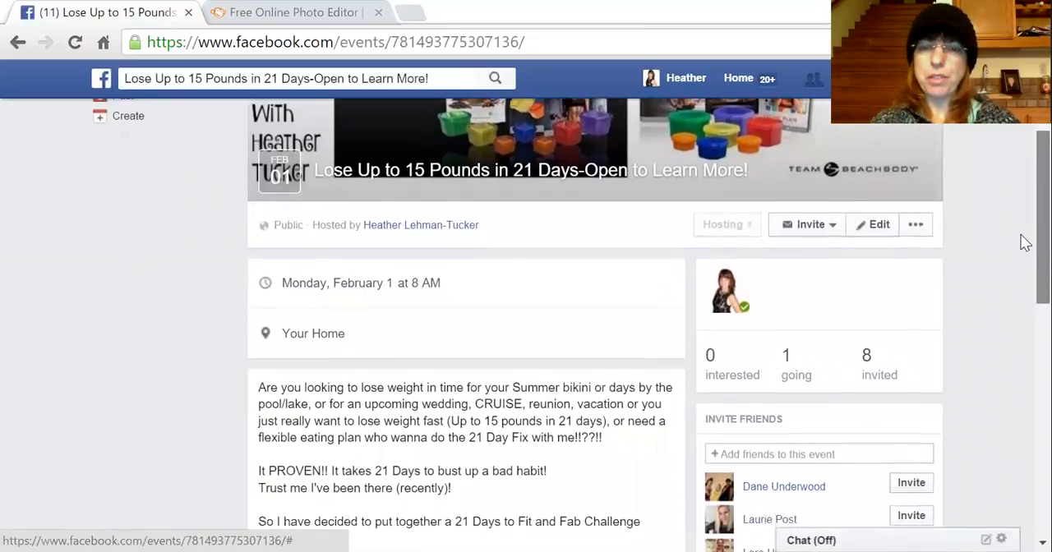